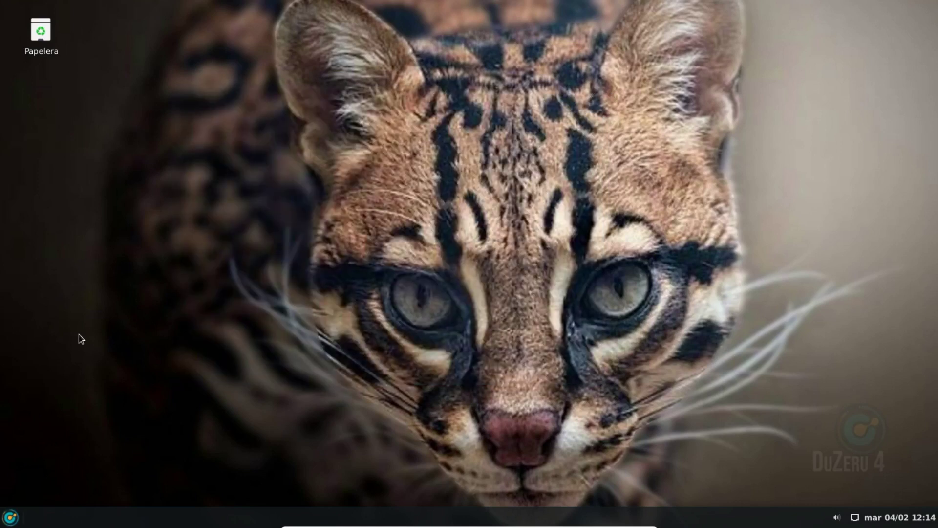
- View the version and component information about the Xfce desktop environment, and close it
left_click(3, 518)
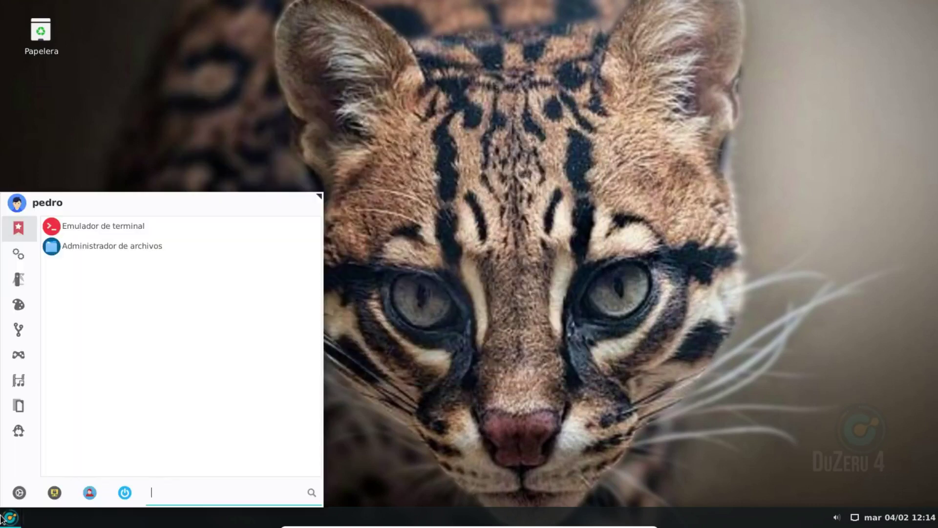
left_click(22, 248)
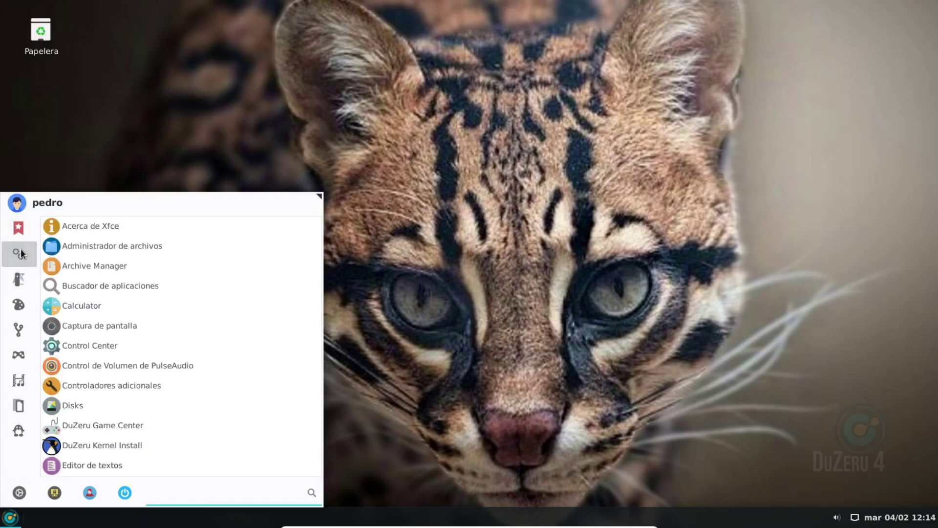
left_click(129, 227)
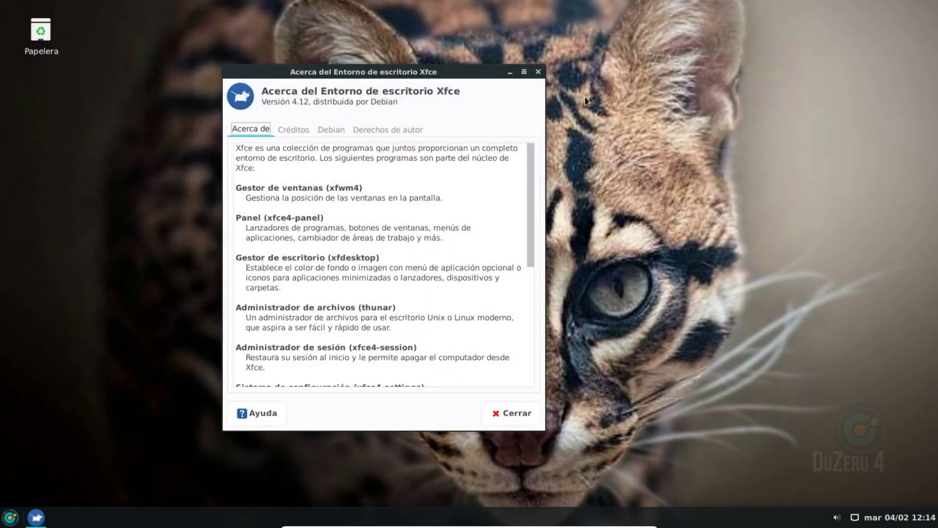
left_click(538, 73)
- Open Software & Updates and review its developer, authentication, update, other software and Debian software settings, and close it
left_click(10, 517)
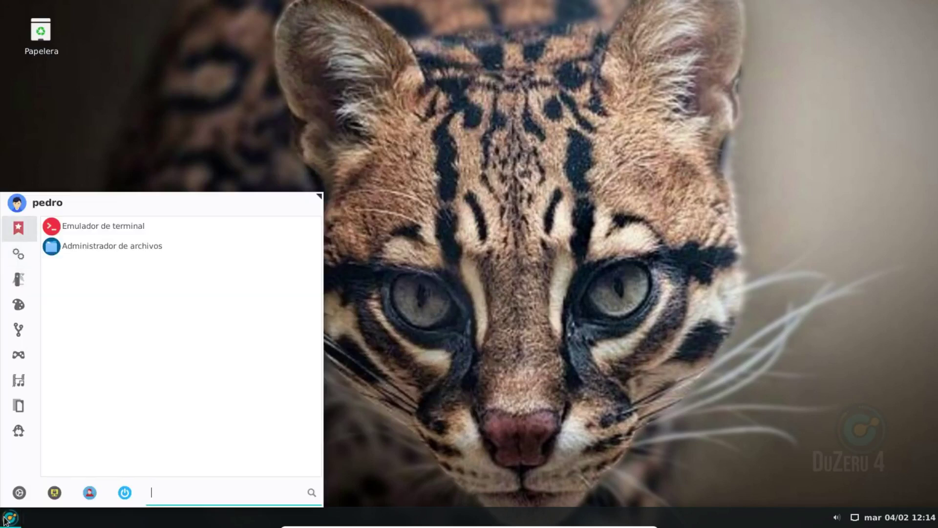
left_click(28, 251)
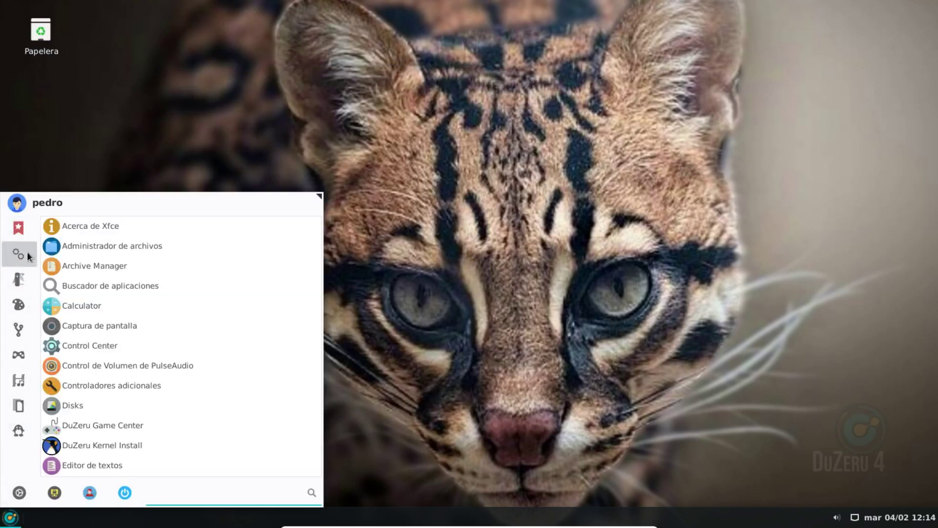
left_click(16, 282)
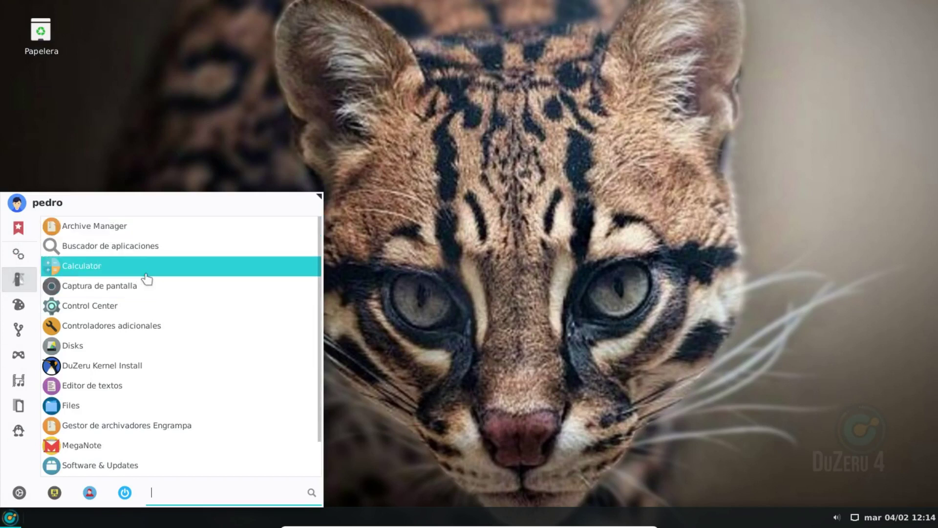
left_click(181, 327)
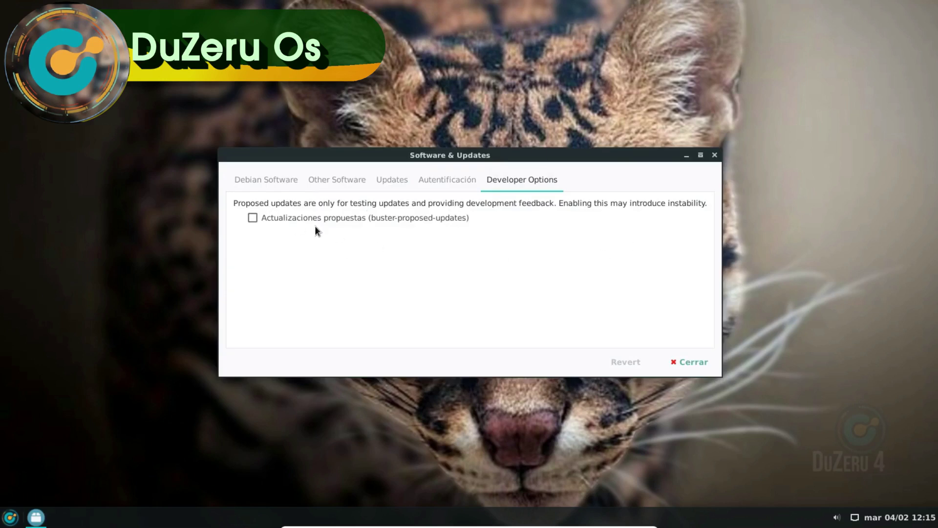
left_click(461, 181)
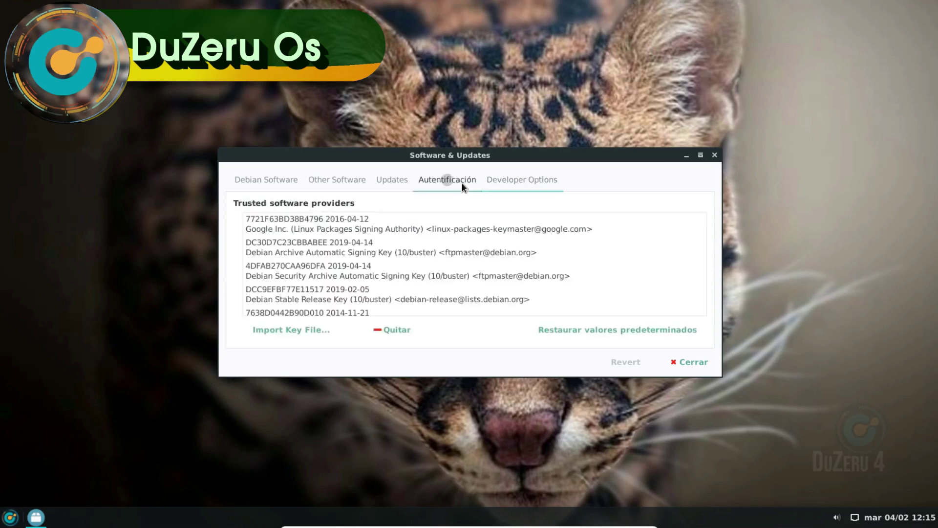
left_click(386, 185)
left_click(340, 179)
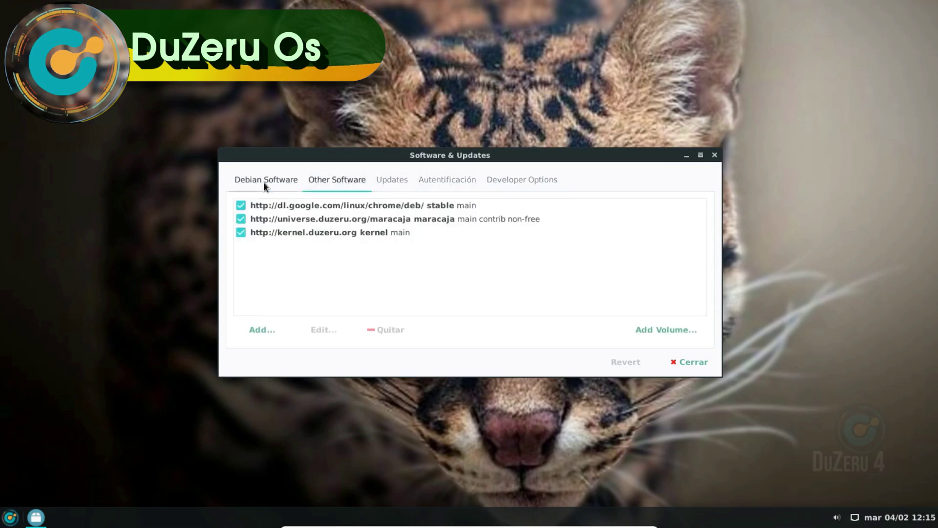
left_click(264, 183)
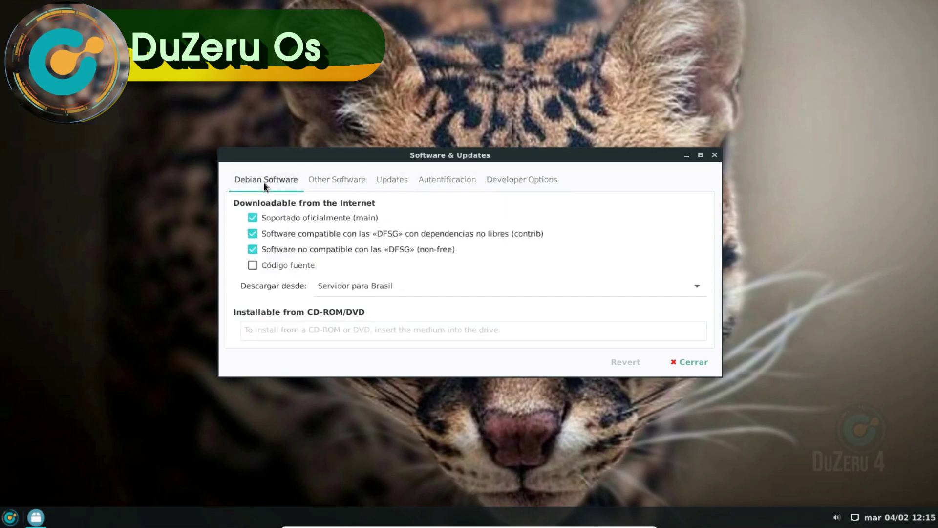
left_click(715, 151)
- Open the DuZeru Control Center to check the kernel version in the system information, and widen its window
left_click(17, 512)
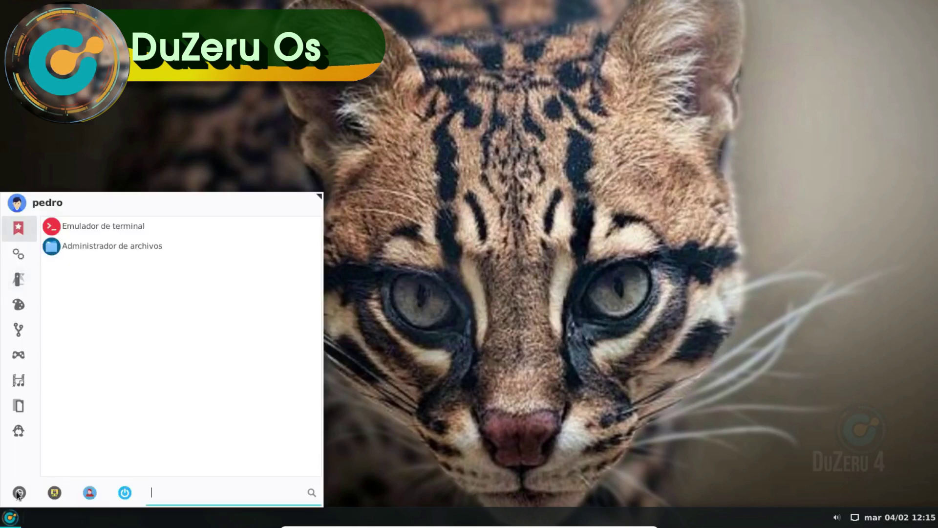
mouse_move(25, 254)
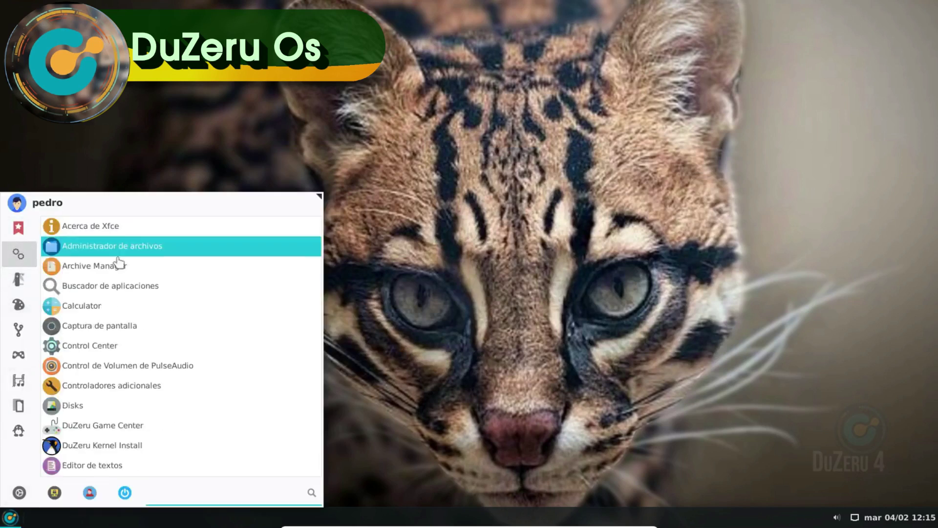
left_click(147, 345)
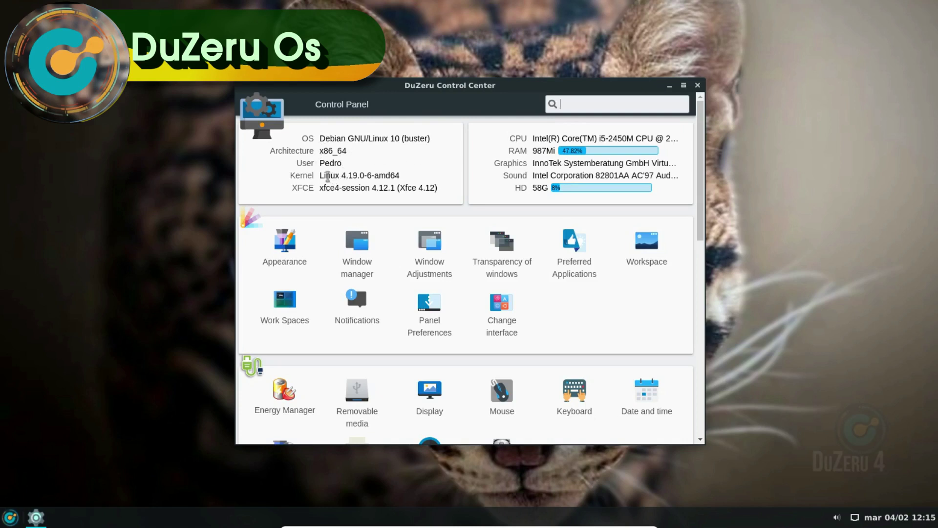
left_click_drag(322, 176, 392, 179)
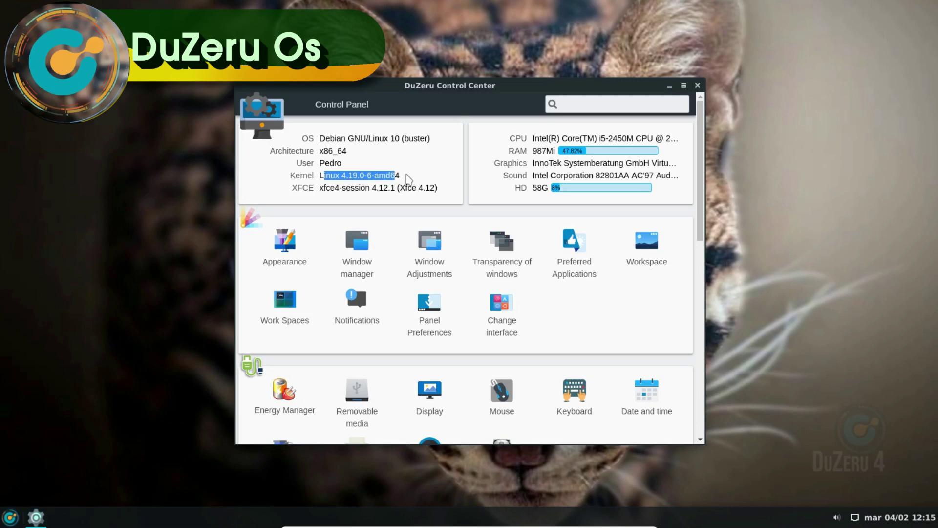
left_click(410, 190)
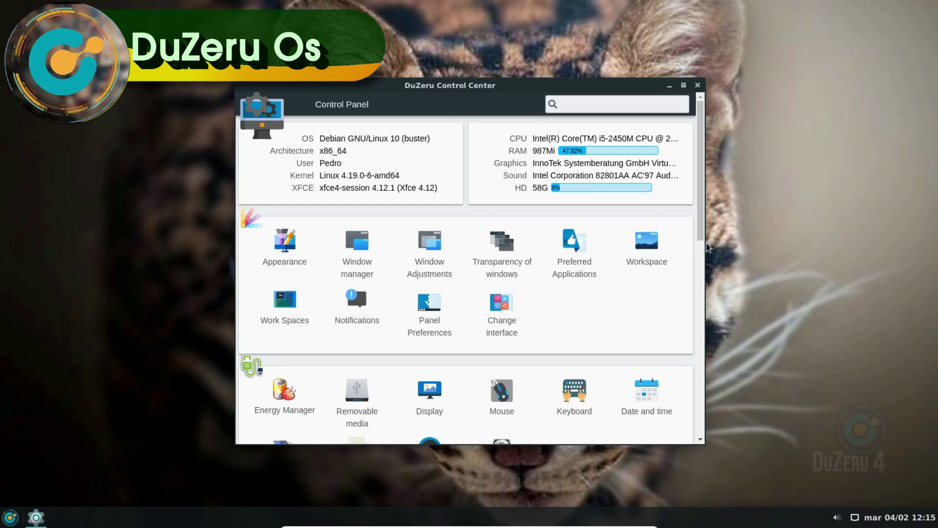
left_click_drag(705, 248, 829, 274)
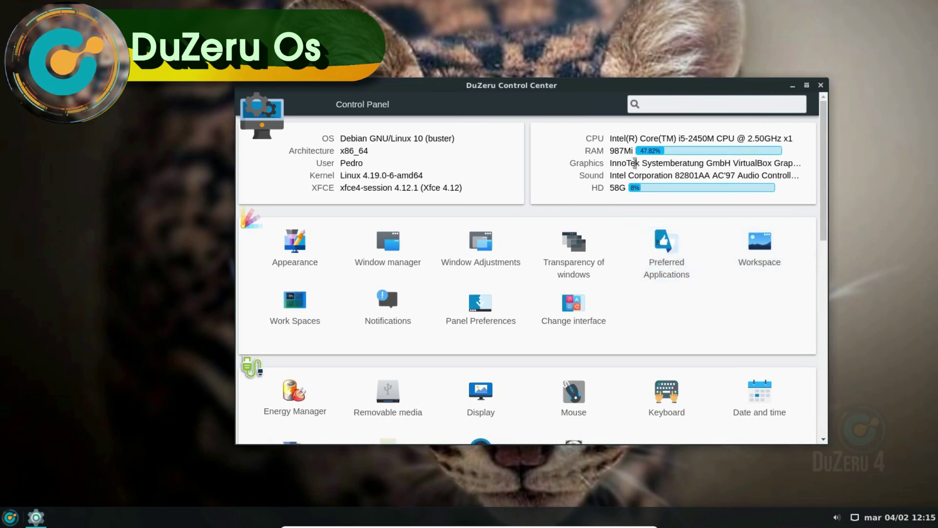
- Review the desktop appearance settings for style, icon themes and fonts, and close them
left_click(294, 251)
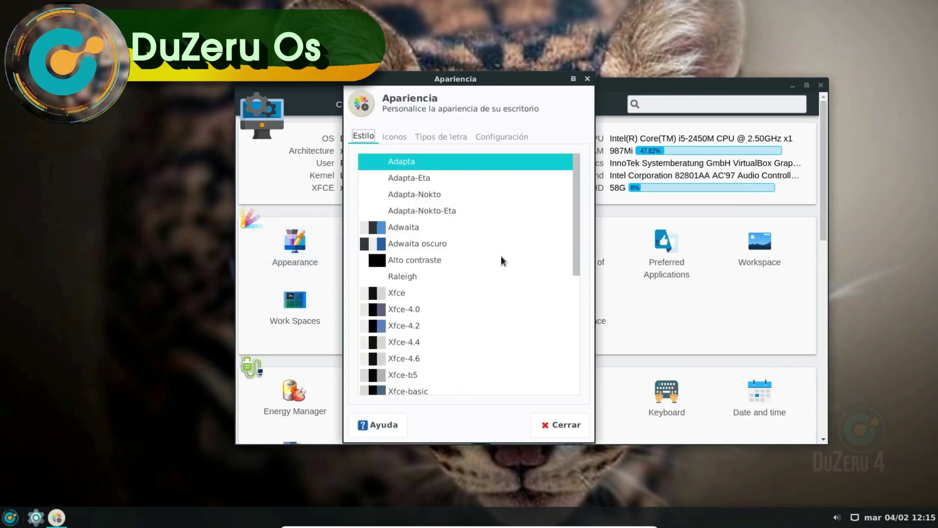
left_click(394, 138)
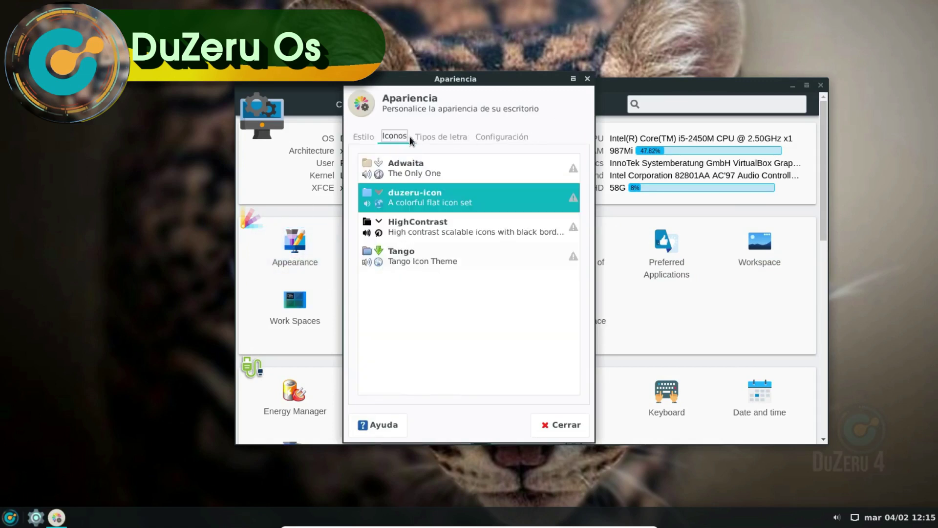
left_click(430, 139)
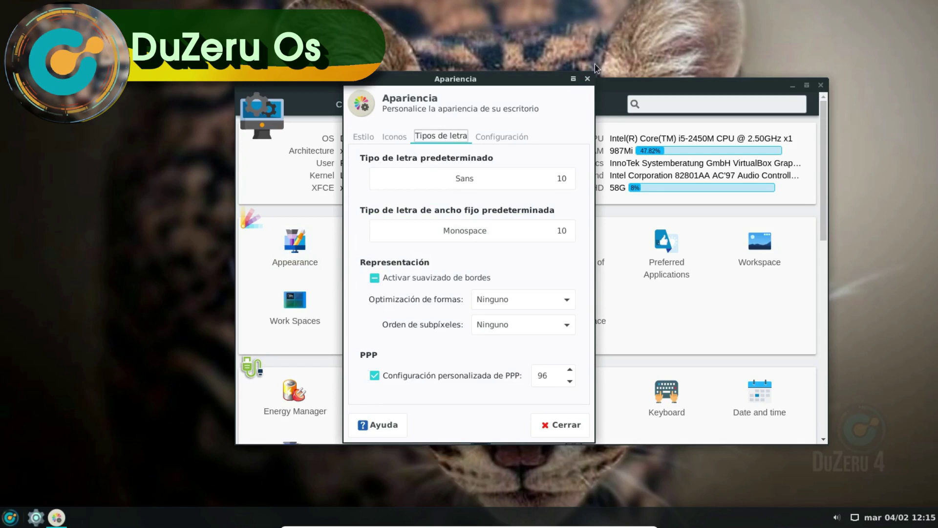
left_click(587, 78)
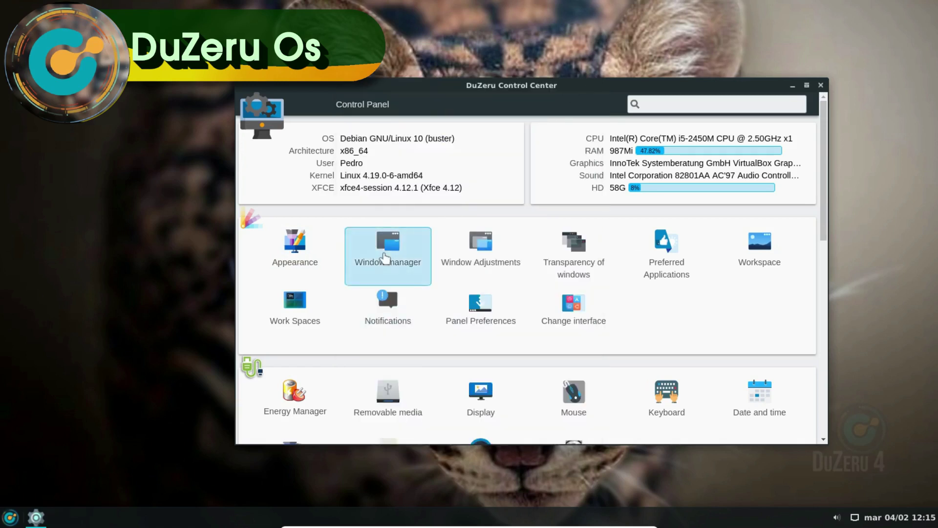
- Review the window transparency settings and the preferred web browser and mail reader, closing each dialog
left_click(595, 246)
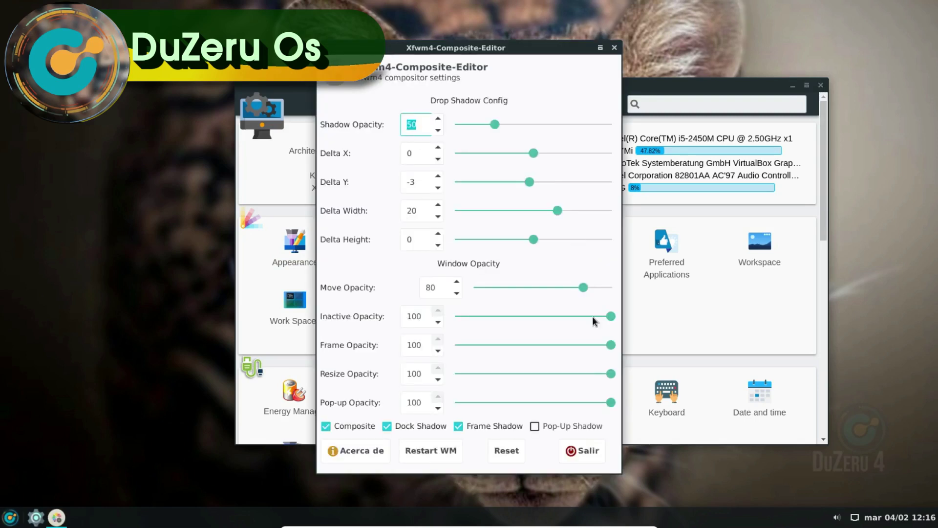
left_click(614, 47)
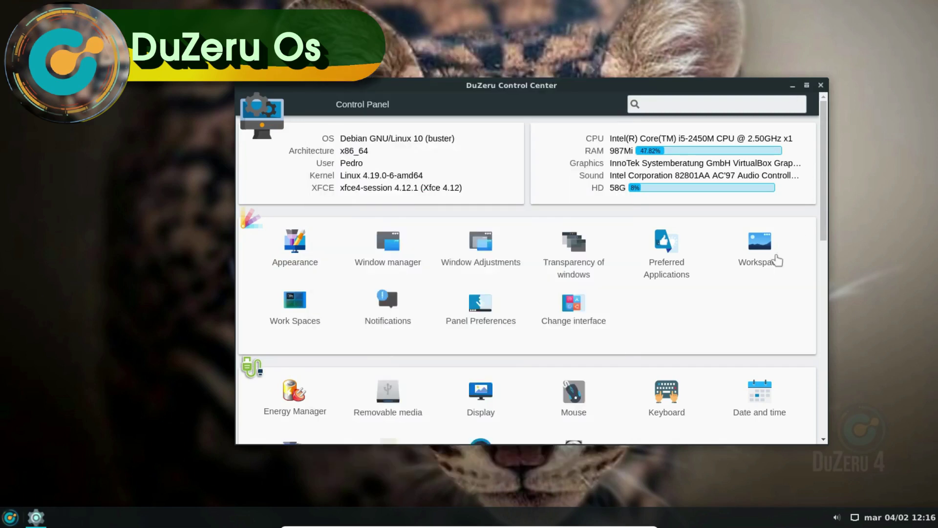
left_click(667, 251)
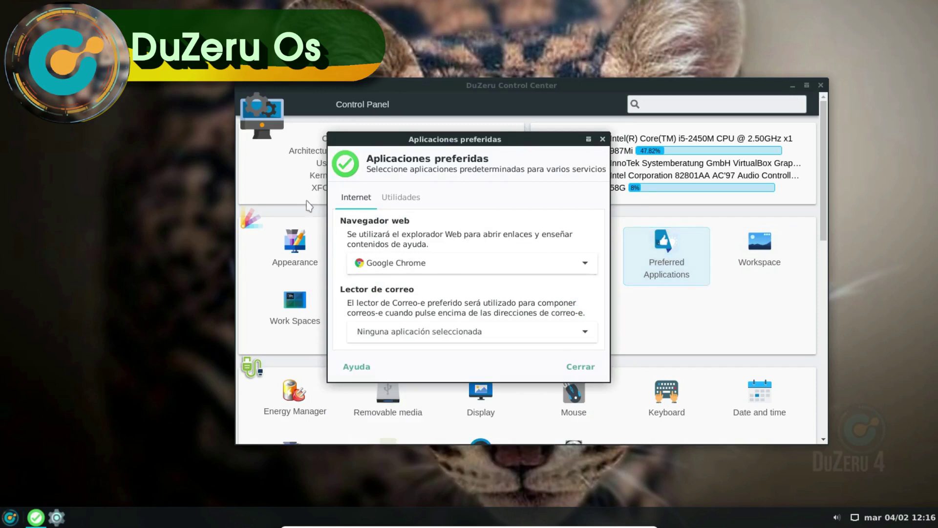
left_click(509, 326)
left_click(509, 325)
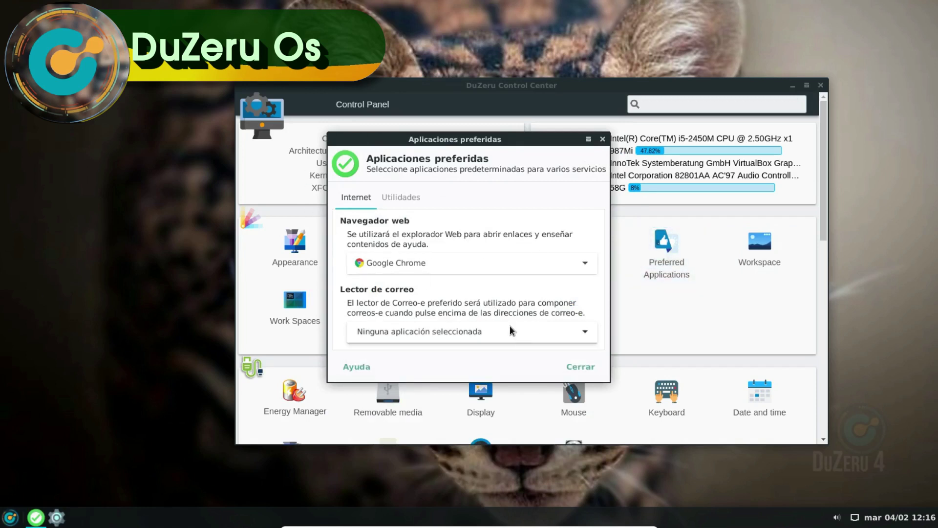
left_click(602, 140)
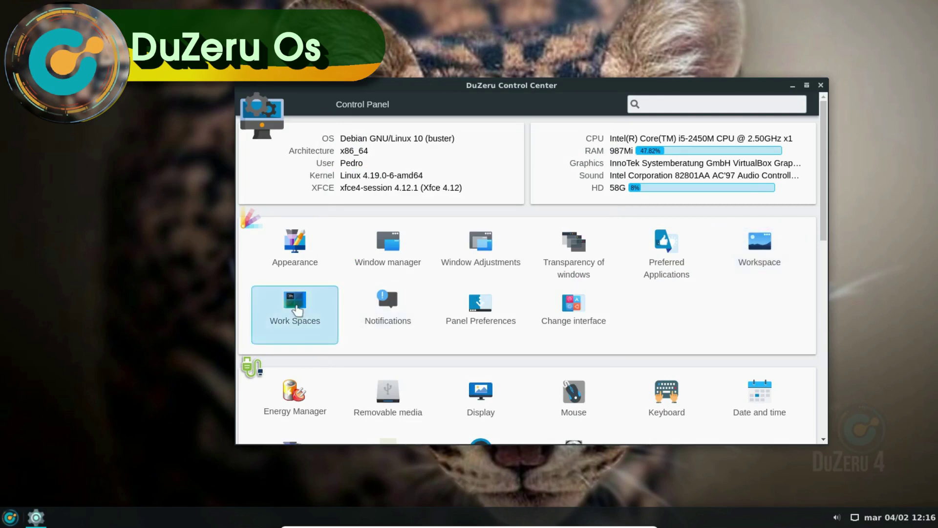
- Review the general, per-application and log settings for notifications, and close them
left_click(387, 308)
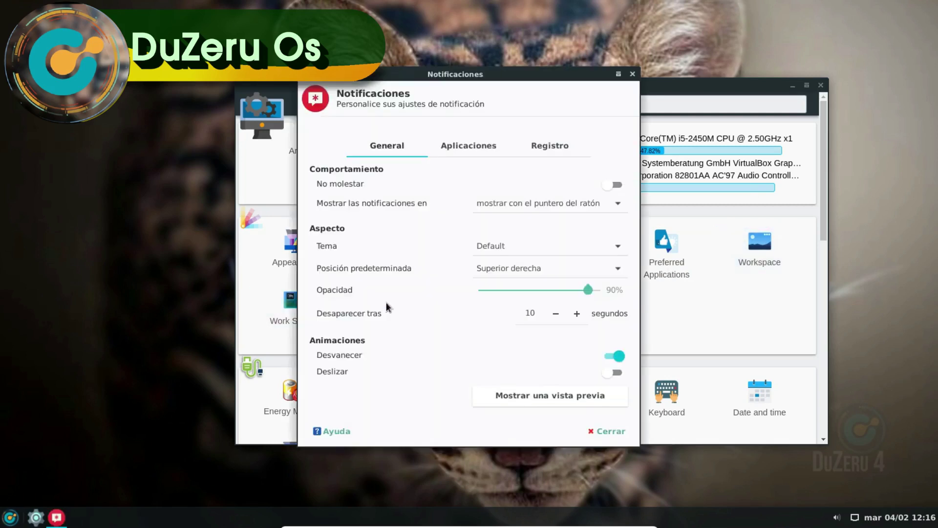
left_click(456, 154)
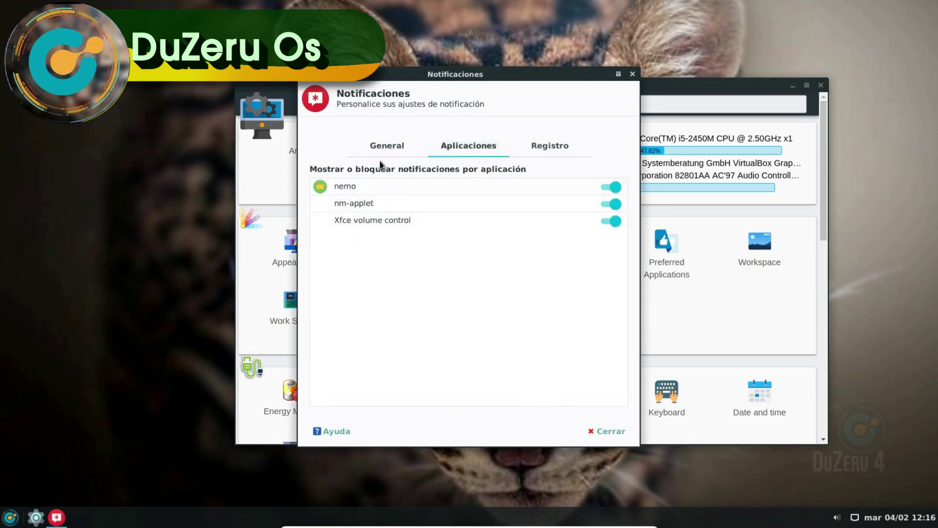
left_click(394, 141)
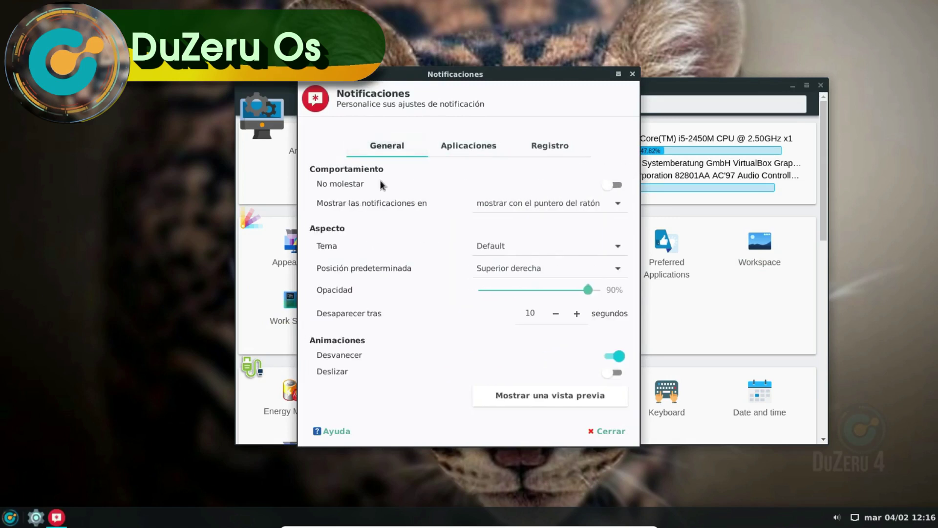
left_click(547, 147)
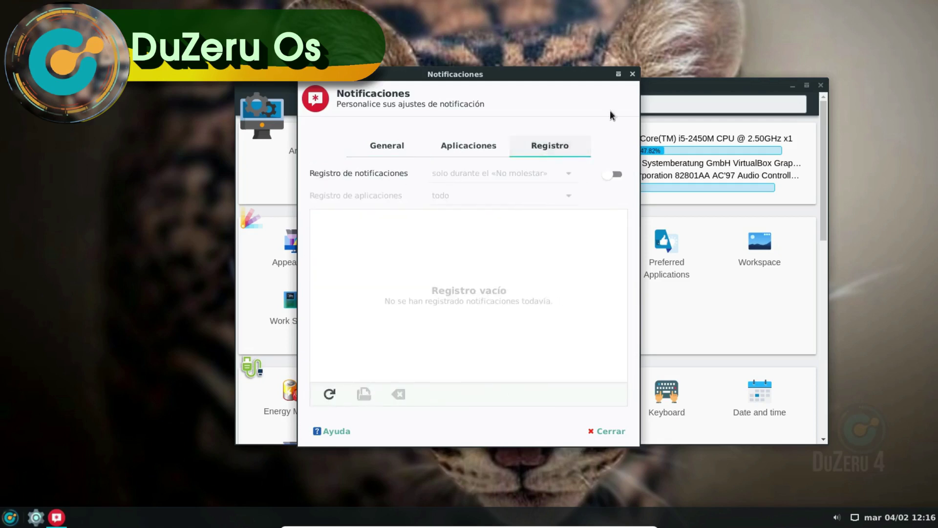
left_click(632, 74)
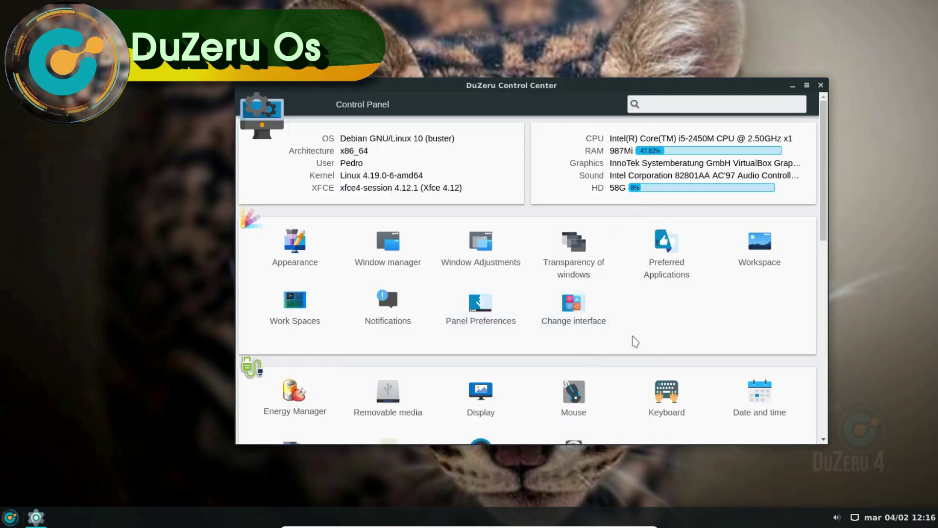
- Set the opacity of Panel 1 to 94 on enter and 82 on leave, and close the panel preferences
left_click(479, 323)
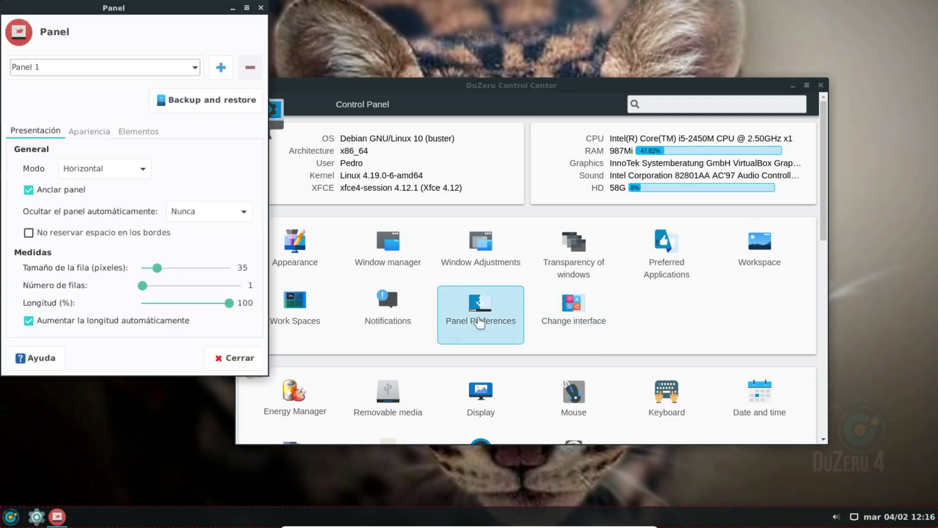
left_click(74, 131)
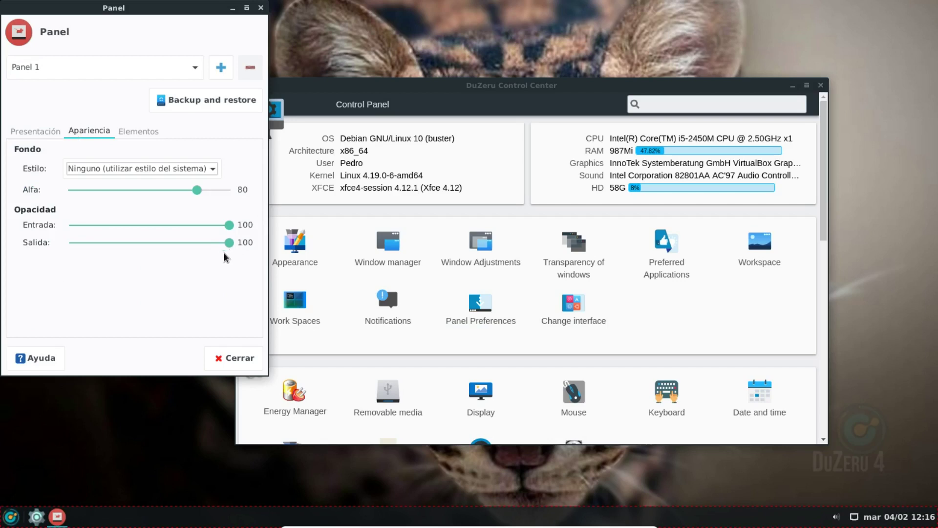
left_click_drag(230, 224, 200, 248)
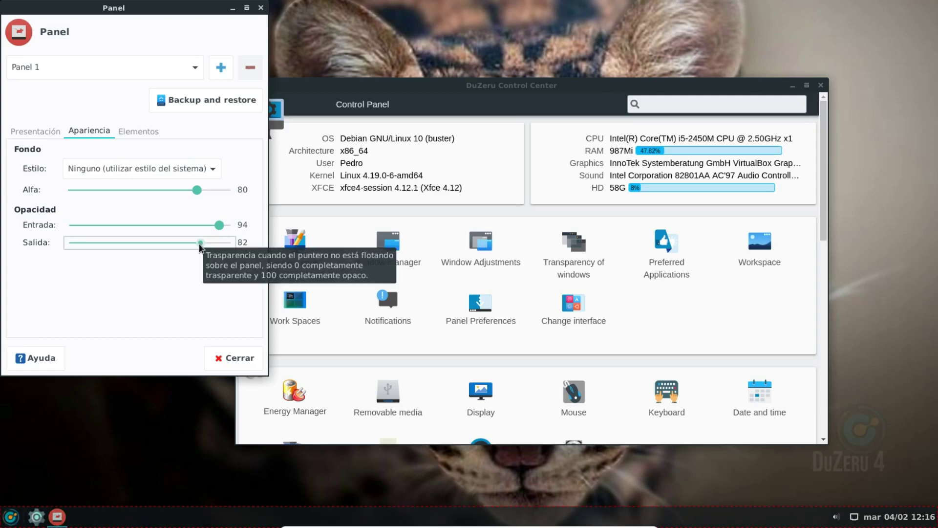
left_click(232, 361)
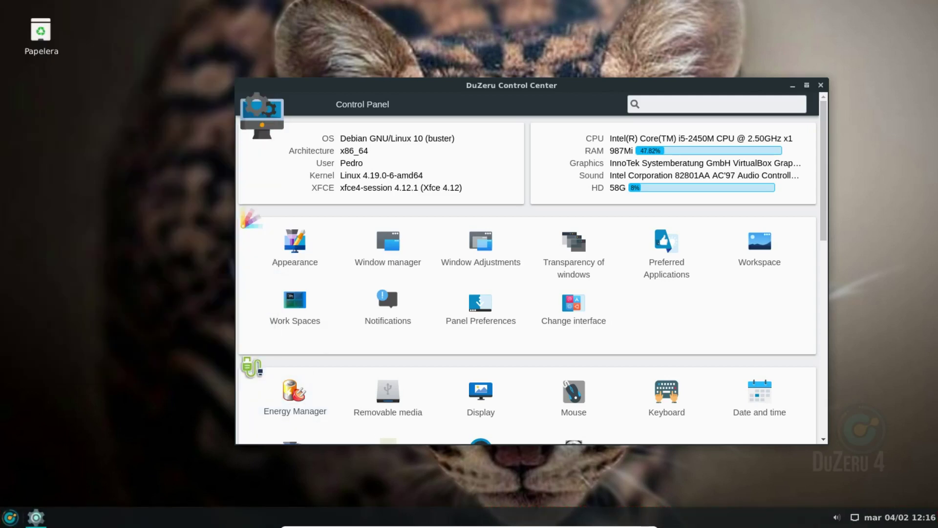
left_click(6, 523)
left_click(6, 524)
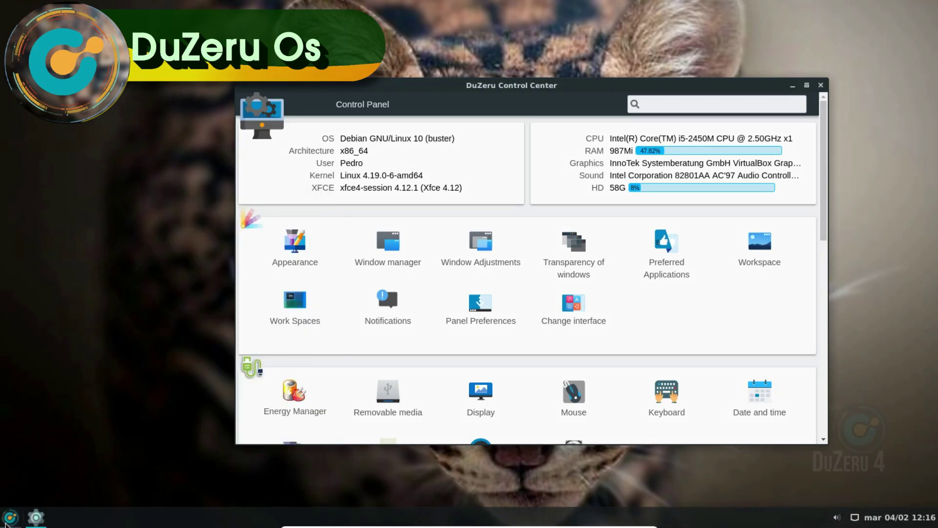
- Review the panel layouts offered for changing the interface, close them, and look through the hardware and system settings
left_click(574, 318)
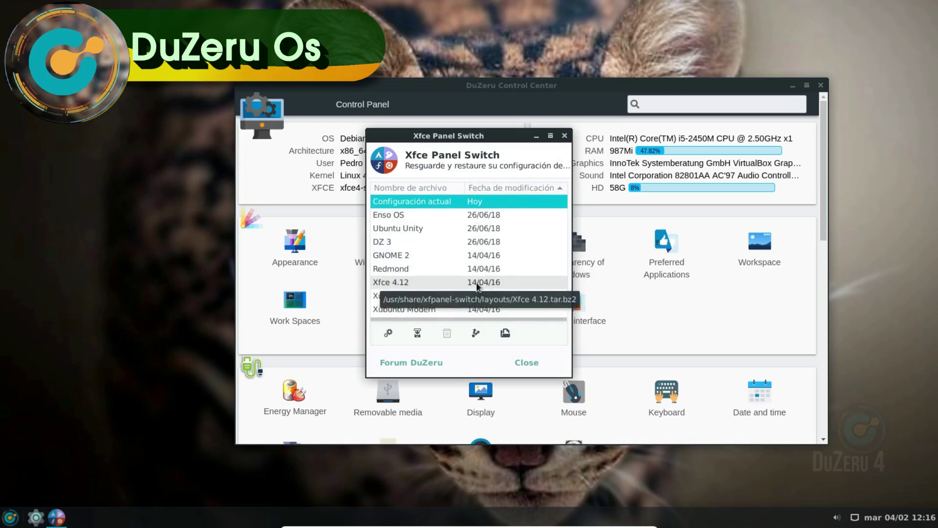
left_click(526, 362)
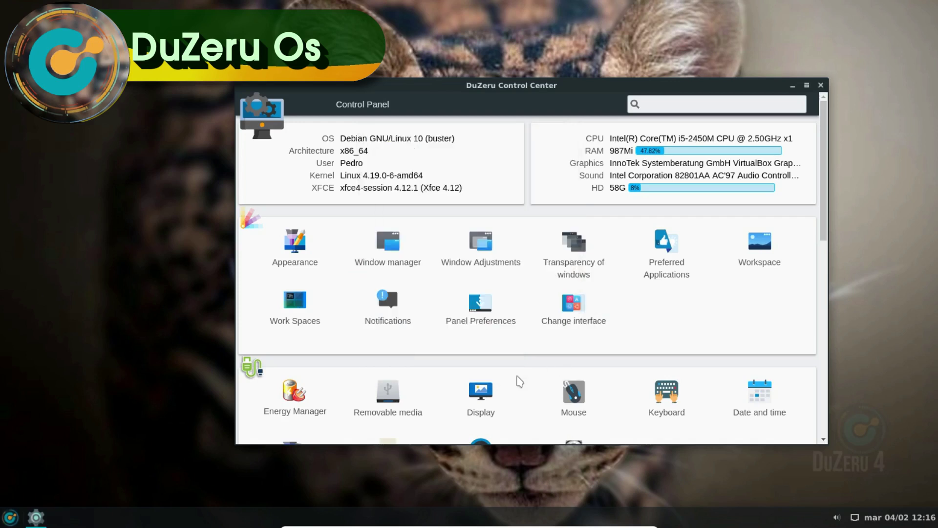
scroll(371, 302, "down", 5)
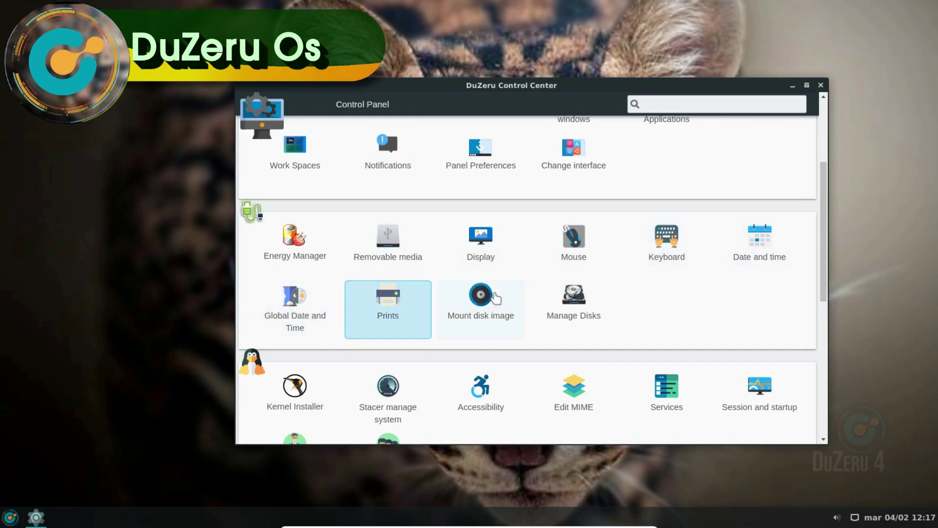
scroll(531, 250, "down", 3)
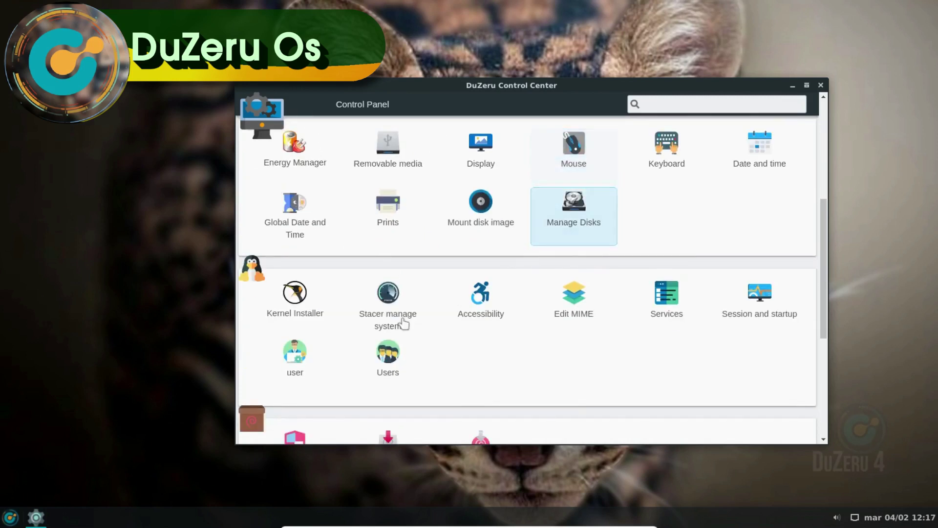
- Open the Kernel Installer, read its introduction on kernel types, process priorities and latency, and dismiss it
left_click(303, 303)
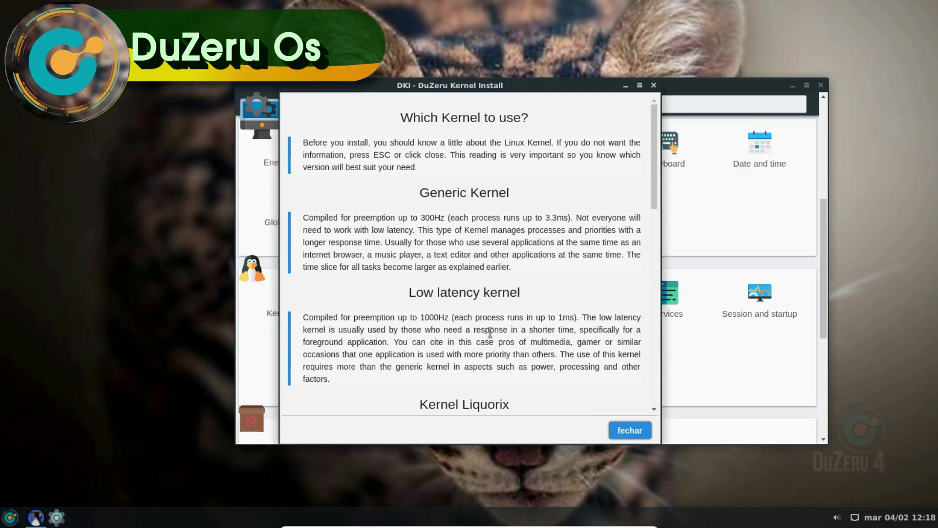
scroll(490, 333, "down", 3)
left_click_drag(511, 313, 412, 312)
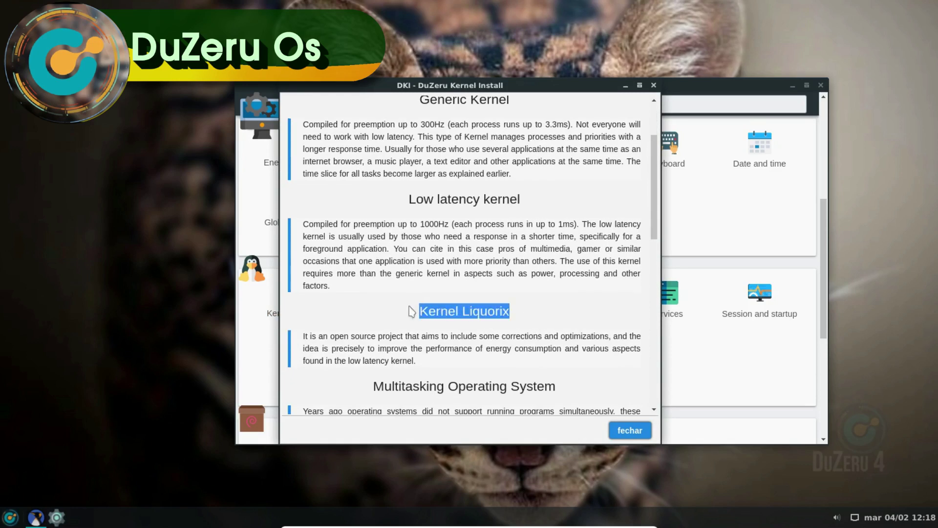
scroll(429, 332, "down", 4)
scroll(429, 311, "down", 10)
scroll(430, 305, "down", 3)
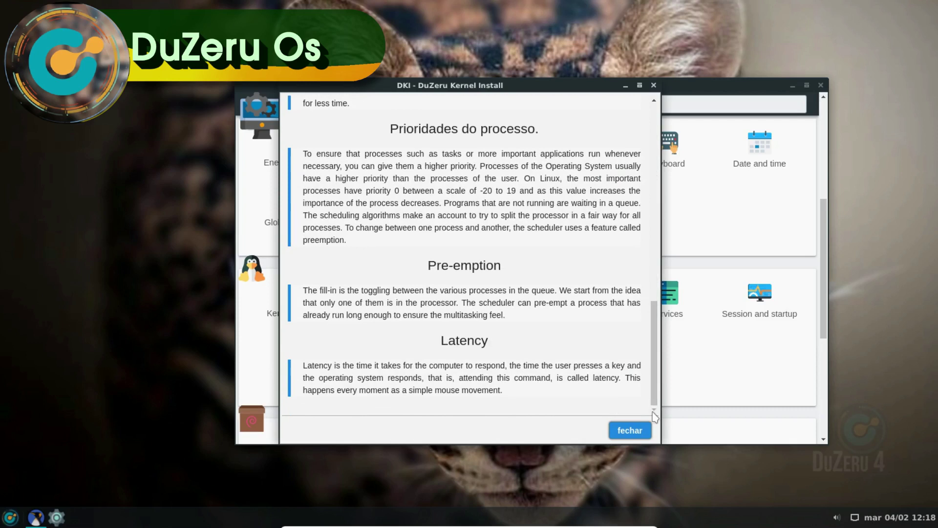
left_click(630, 430)
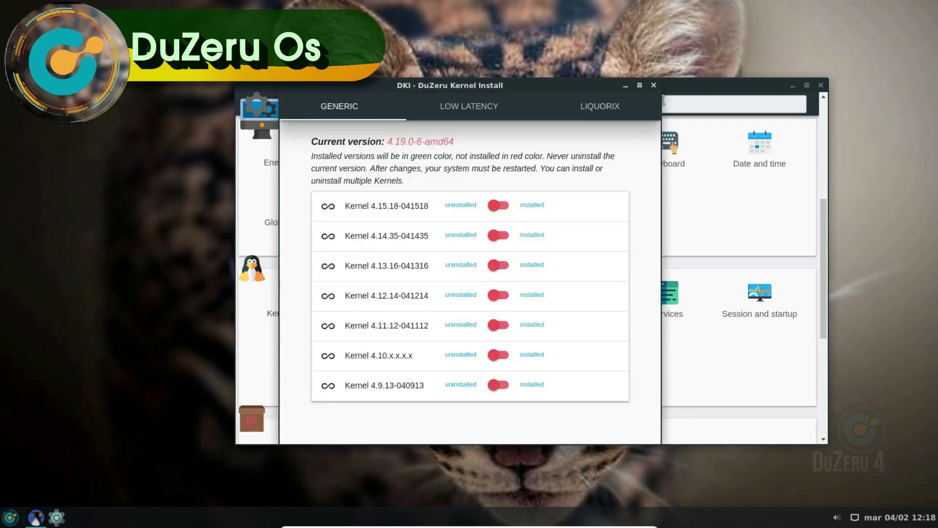
- Review the generic, low latency and Liquorix kernel lists, and close the Kernel Installer
left_click(468, 106)
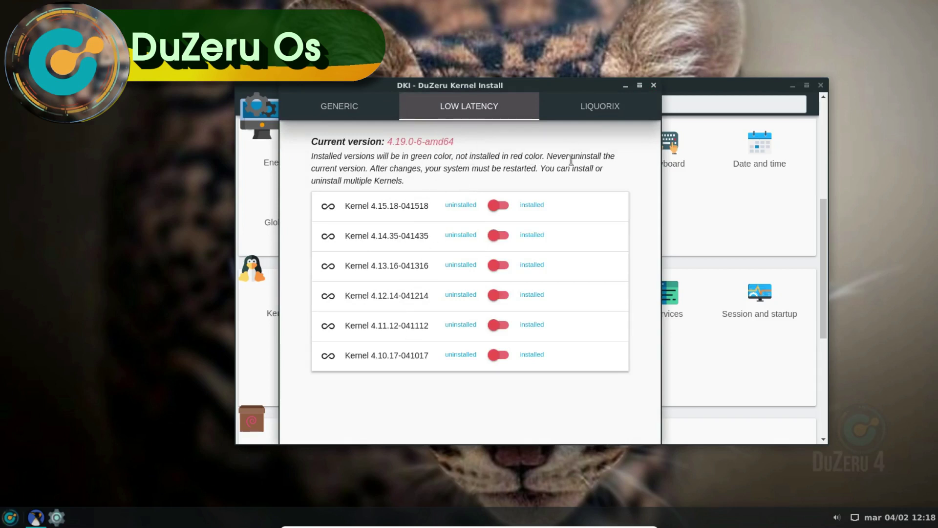
left_click(591, 113)
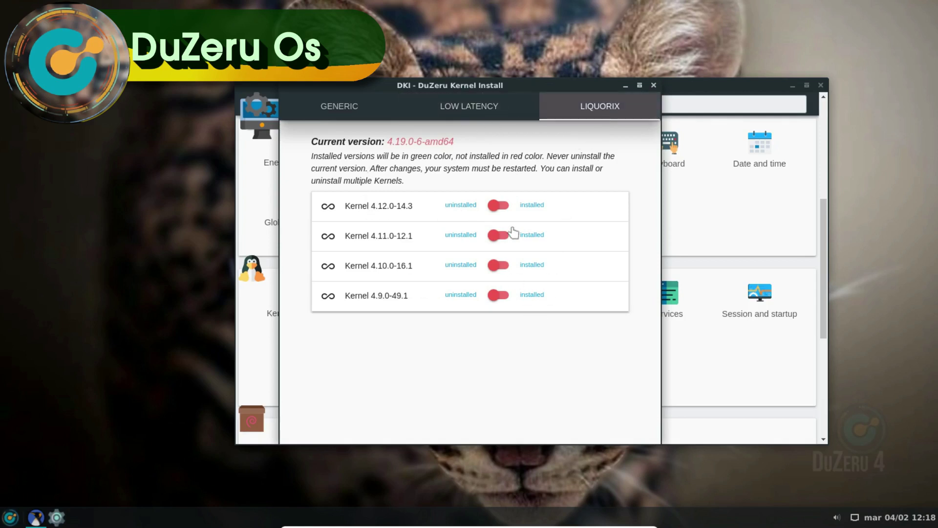
left_click(482, 103)
left_click(347, 105)
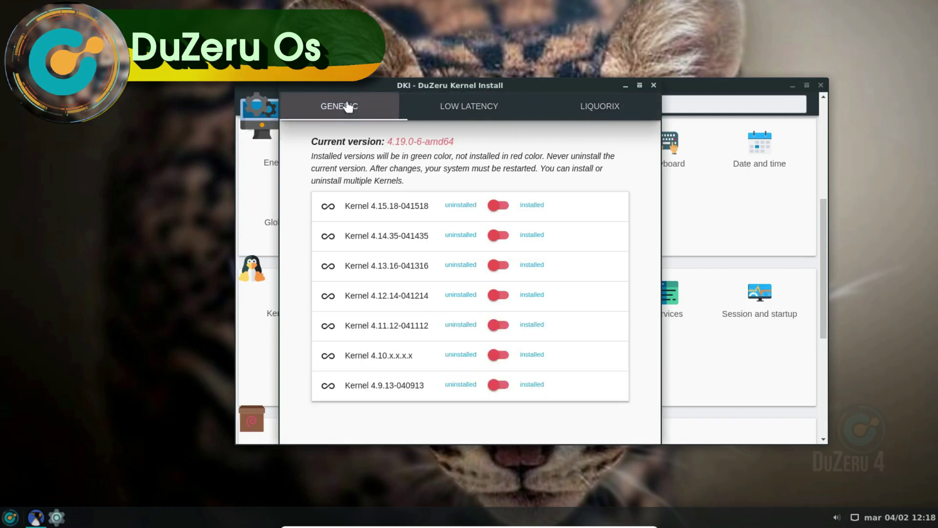
left_click(653, 86)
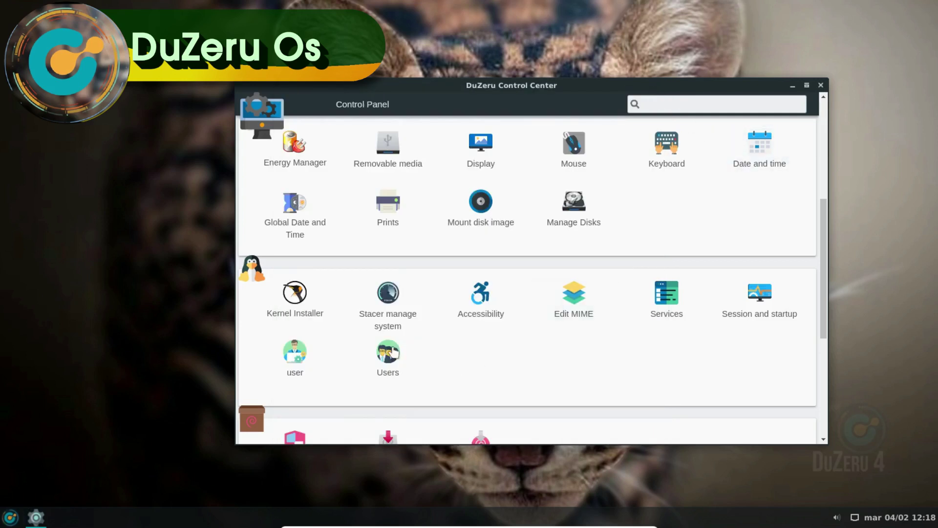
- Open the Stacer system manager and set its language to Español
left_click(389, 291)
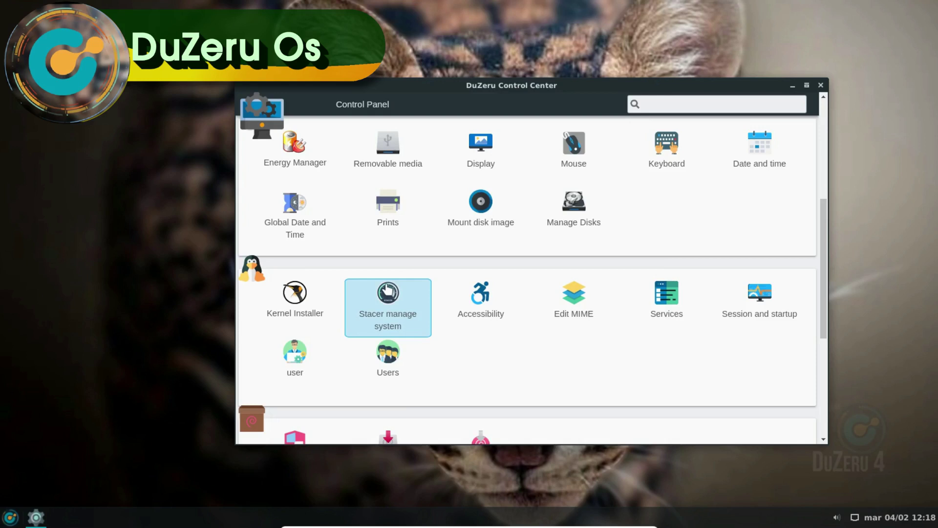
left_click(388, 293)
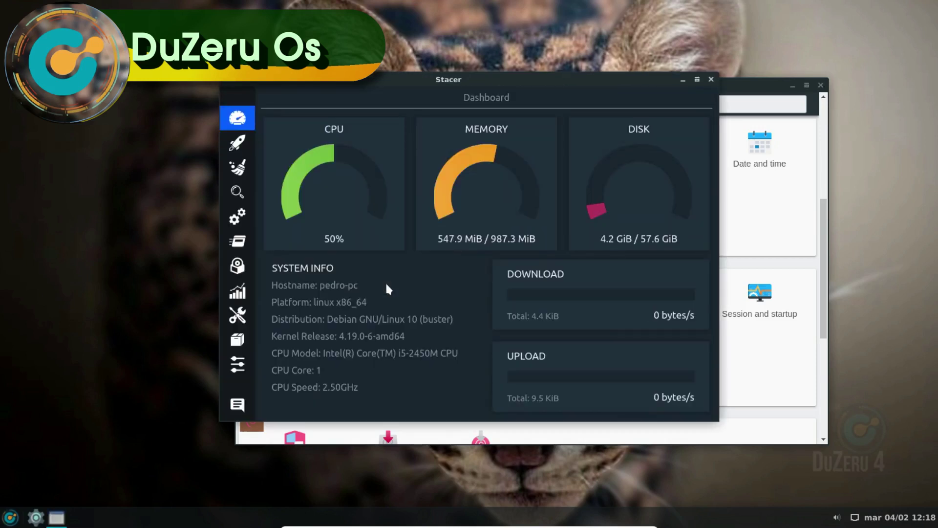
left_click(238, 364)
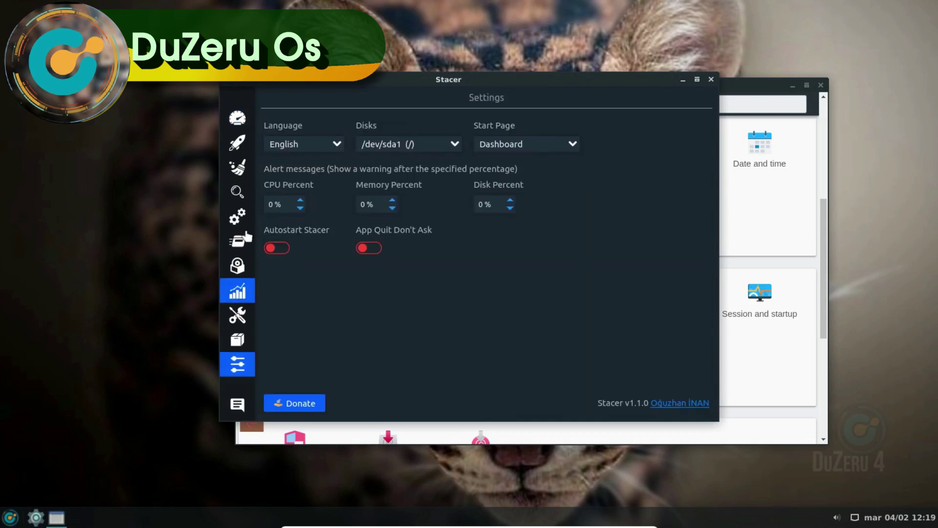
left_click(335, 142)
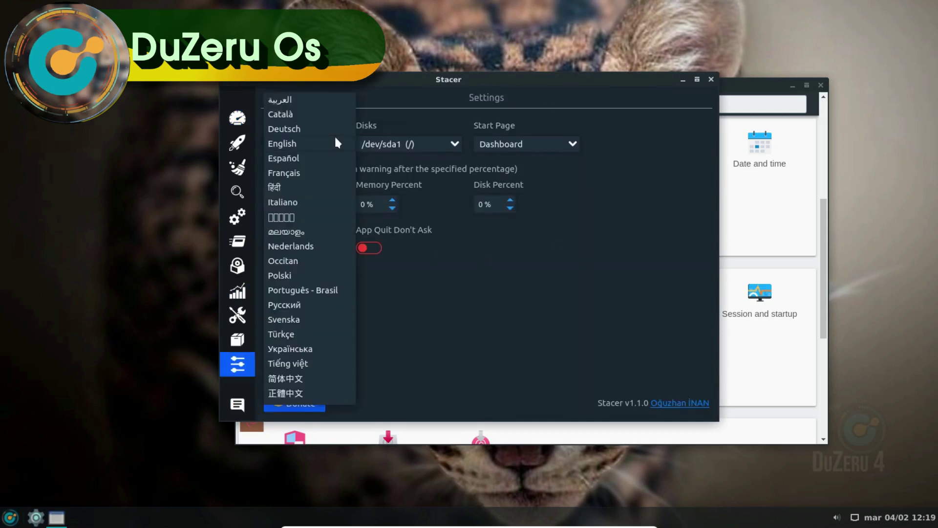
left_click(285, 162)
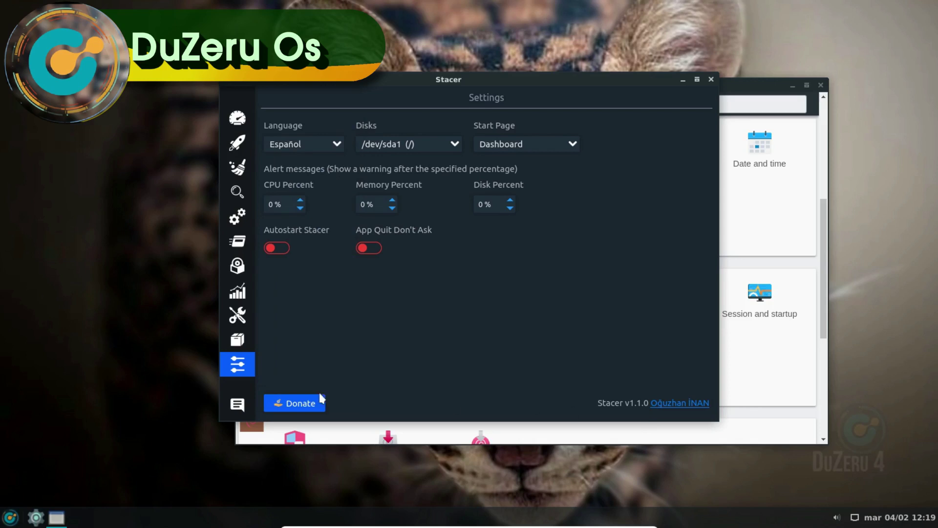
- Review Stacer's dashboard and startup applications, and quit it without keeping it in the system tray
left_click(237, 118)
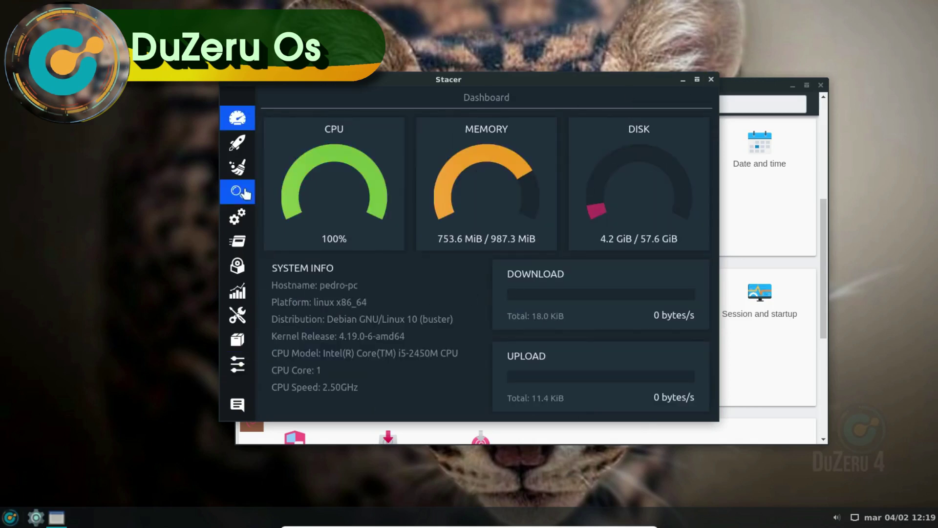
left_click(236, 144)
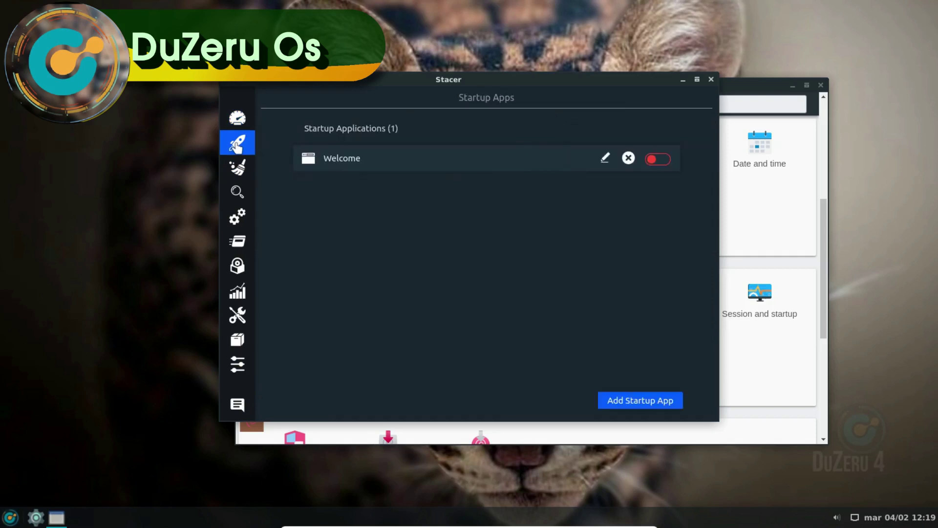
left_click(711, 80)
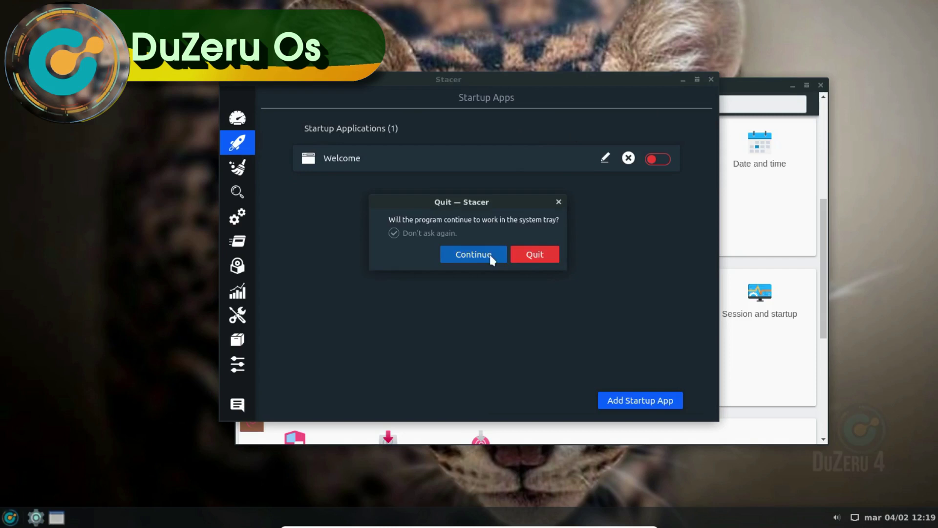
left_click(537, 255)
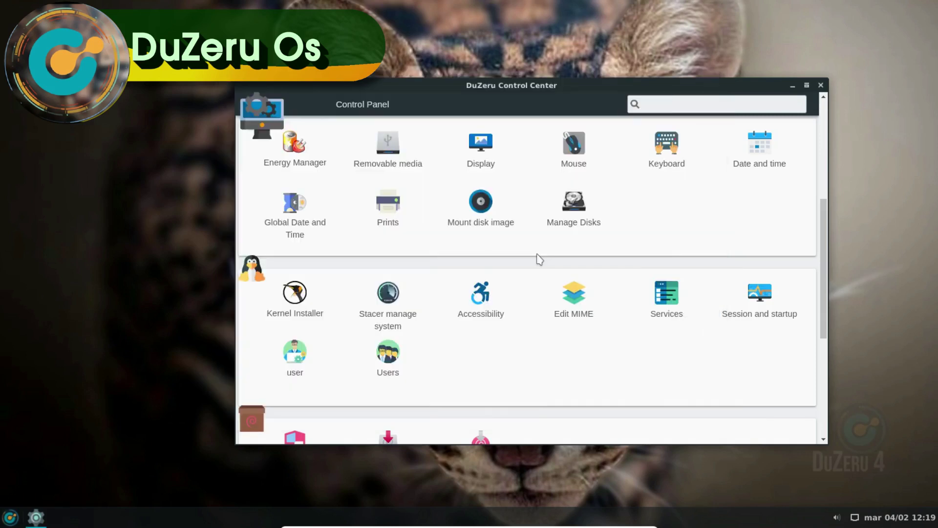
- Reopen Stacer to check the Spanish interface in the dashboard, startup applications and system cleaner, and quit it
left_click(387, 302)
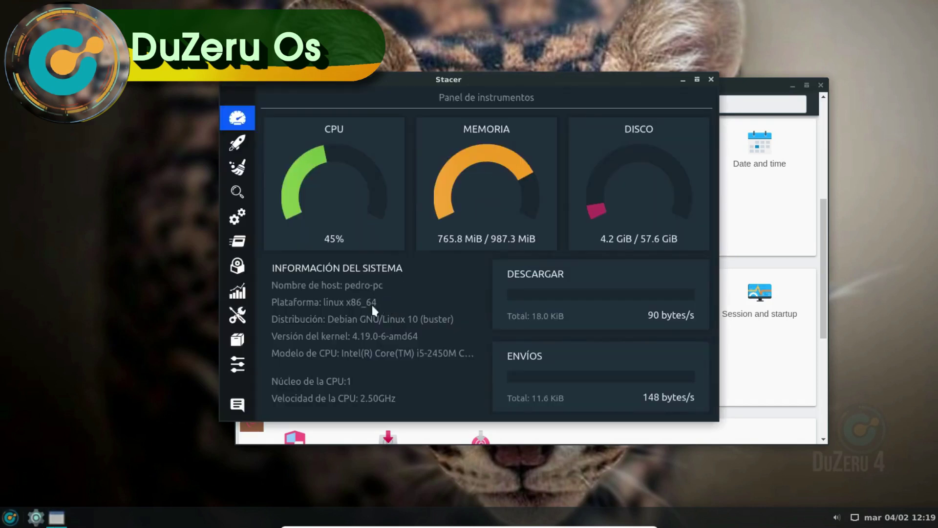
left_click(238, 143)
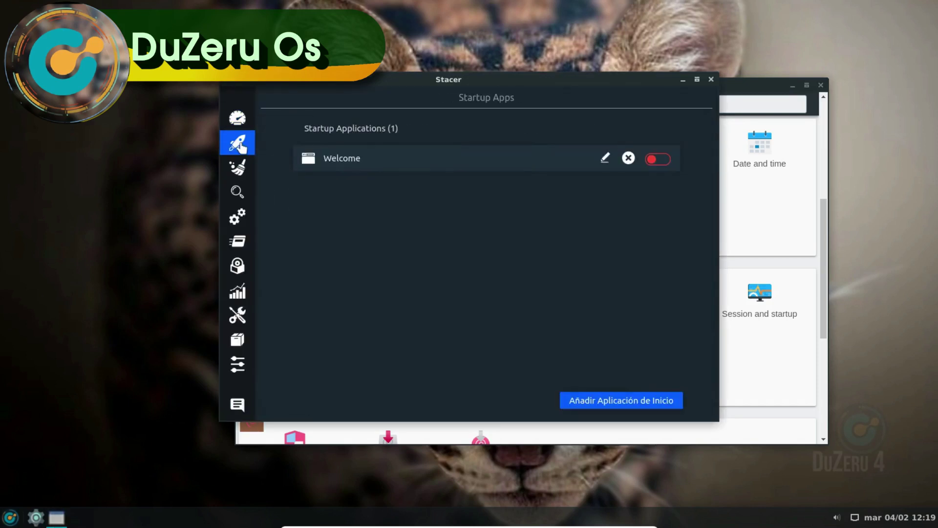
left_click(238, 167)
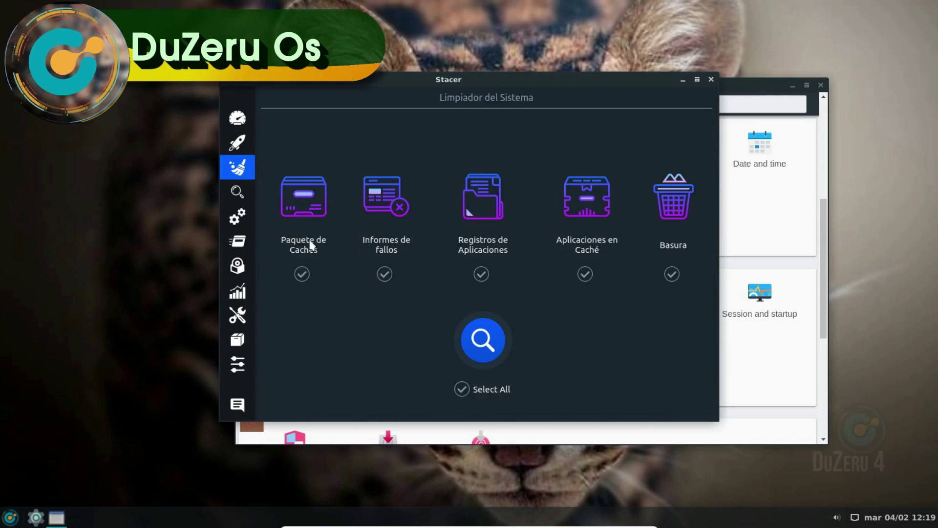
left_click(711, 80)
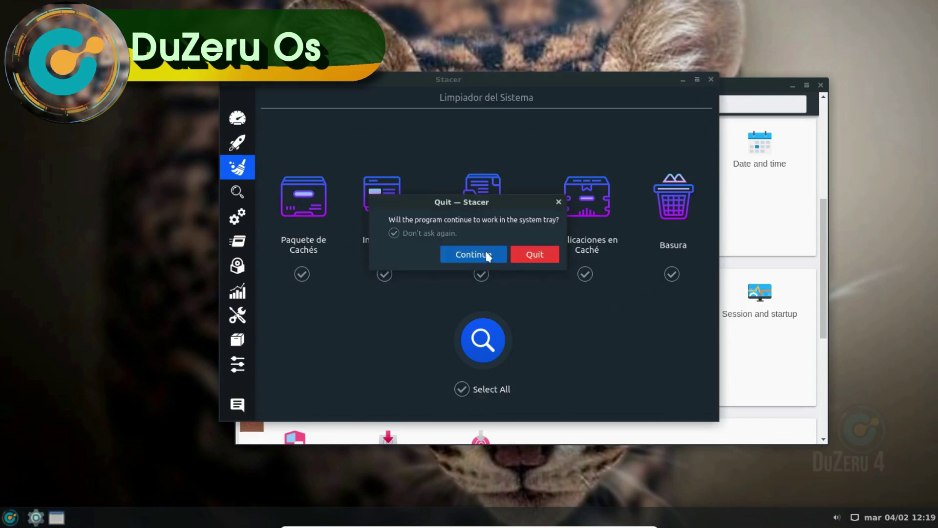
left_click(533, 259)
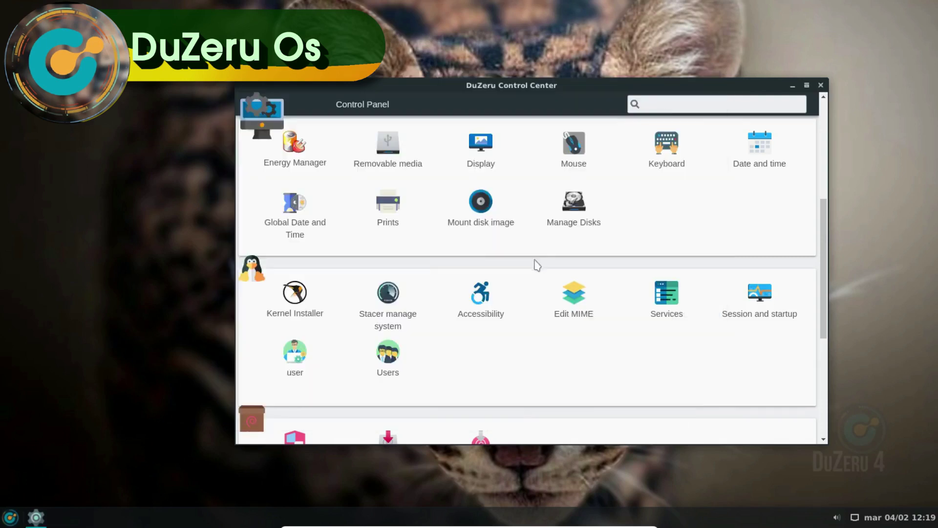
- Review the accessibility settings for assistive technologies, keyboard and mouse, and close them
left_click(490, 312)
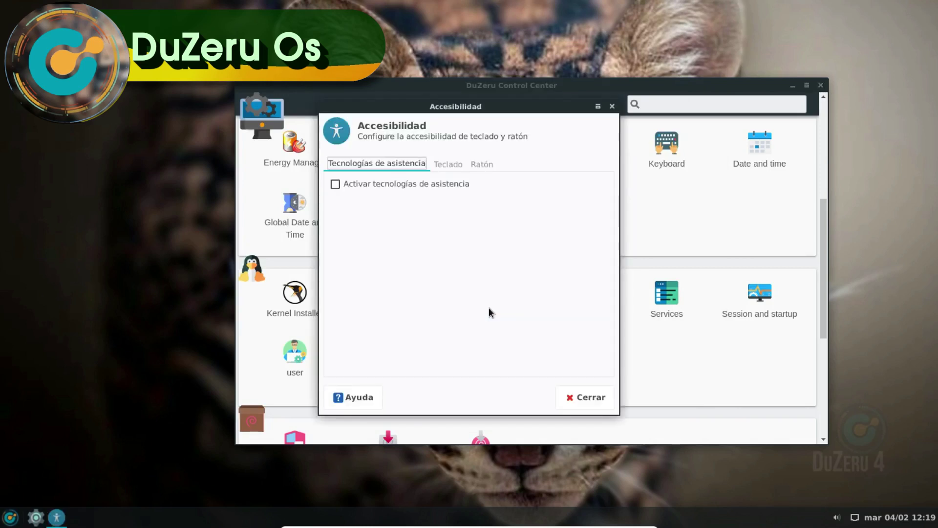
left_click(455, 165)
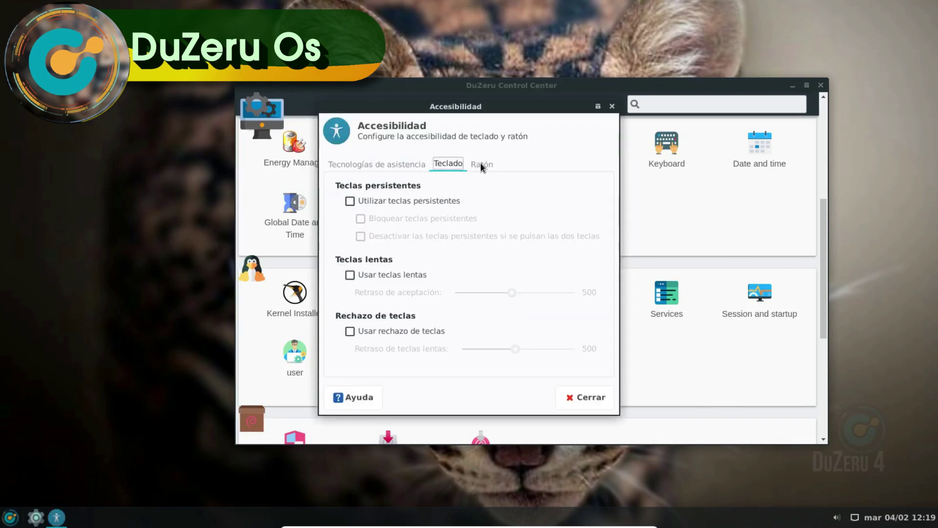
left_click(481, 164)
left_click(581, 393)
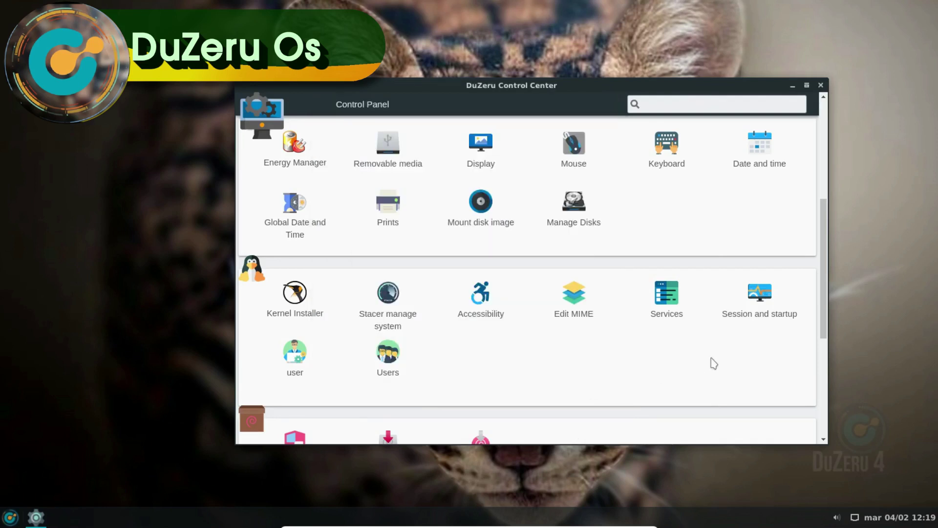
- Review the session and startup settings for splash screen, application autostart, session and advanced options, and close them
left_click(768, 312)
left_click(330, 172)
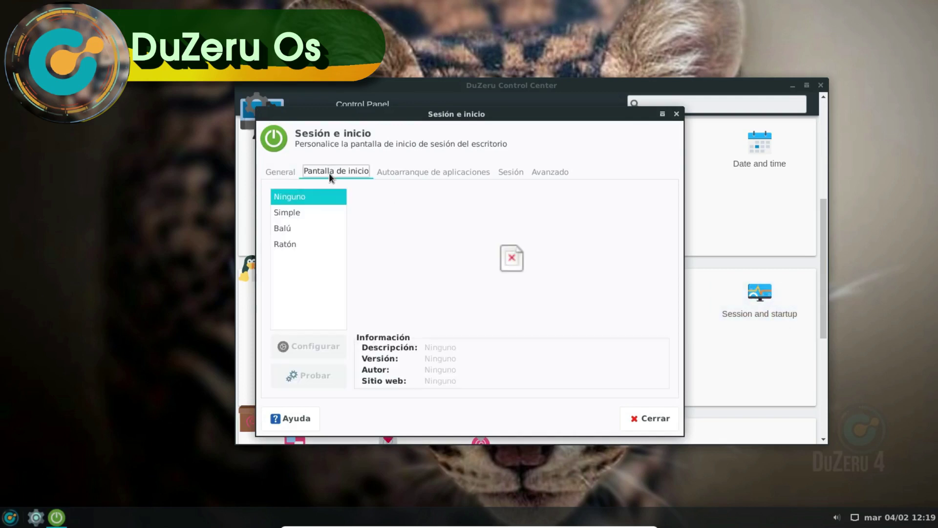
left_click(395, 174)
scroll(369, 327, "down", 6)
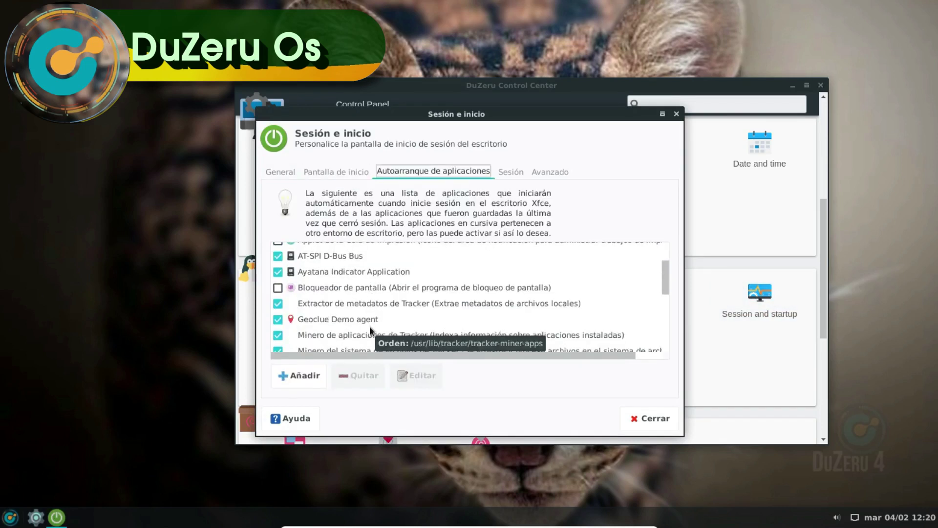
left_click(505, 173)
left_click(543, 172)
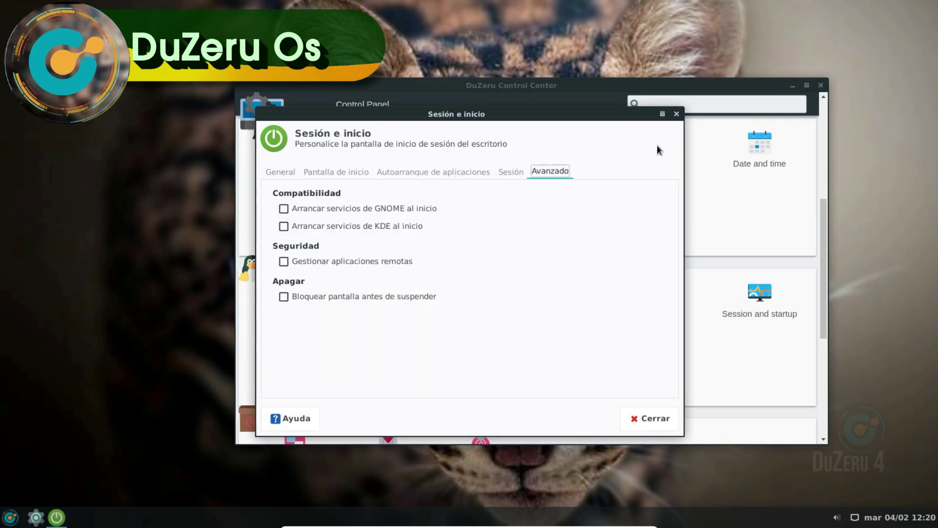
left_click(677, 114)
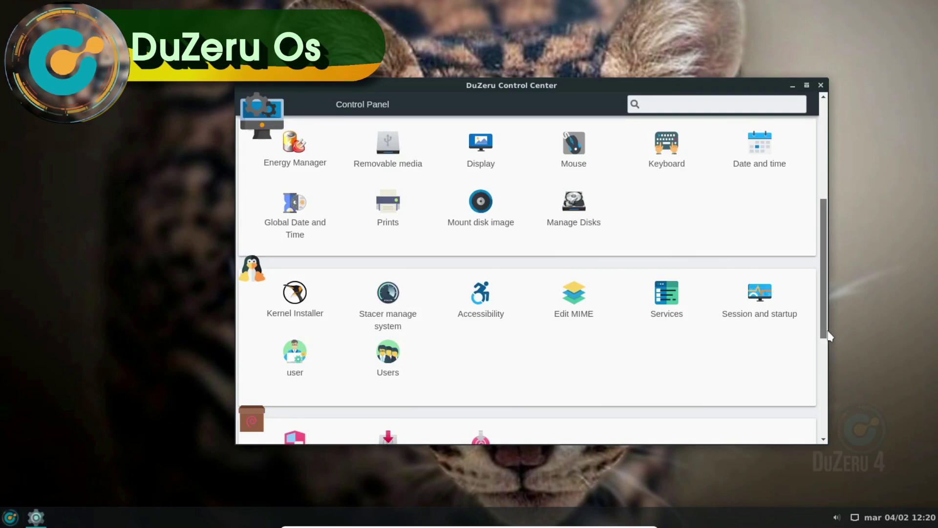
- Review the Xfce configuration channels and properties in the Settings Editor, and close it
left_click_drag(827, 329, 837, 374)
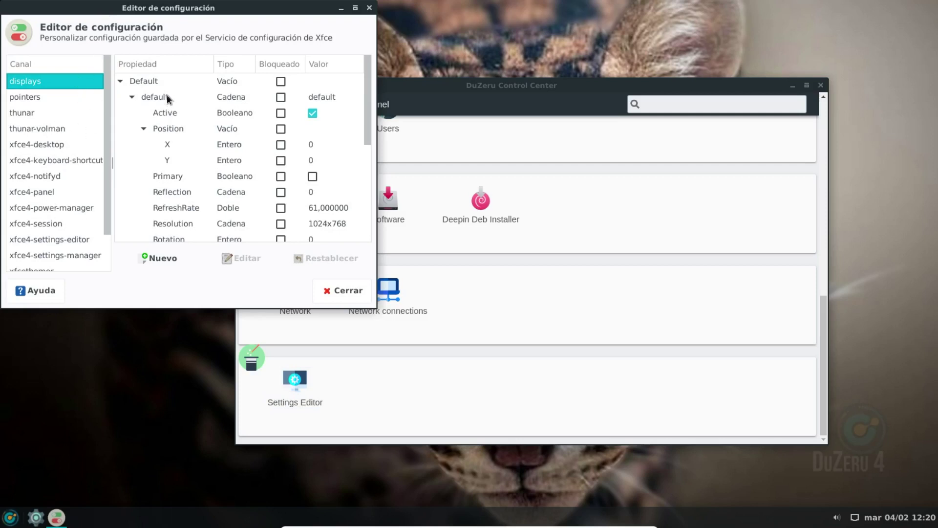
left_click(369, 8)
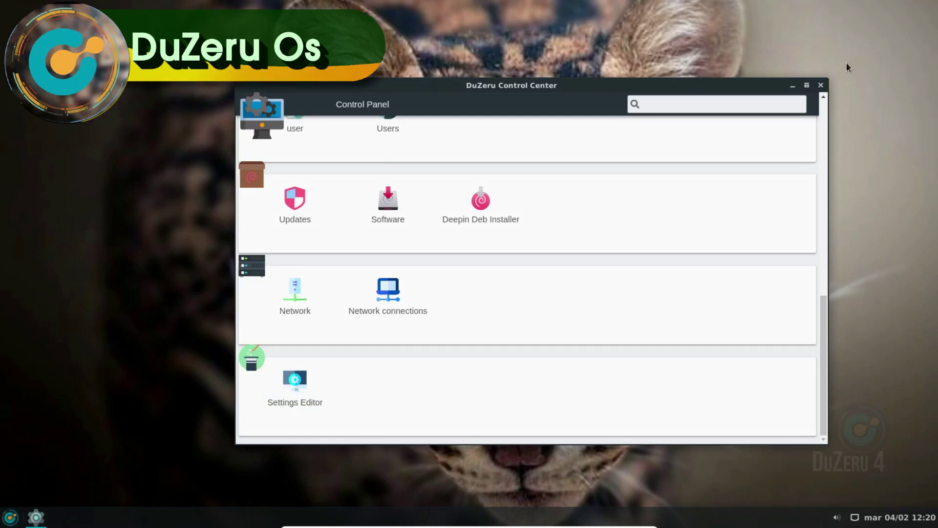
- Close the Control Center and launch Navegador web from the list of all applications
left_click_drag(823, 342, 829, 154)
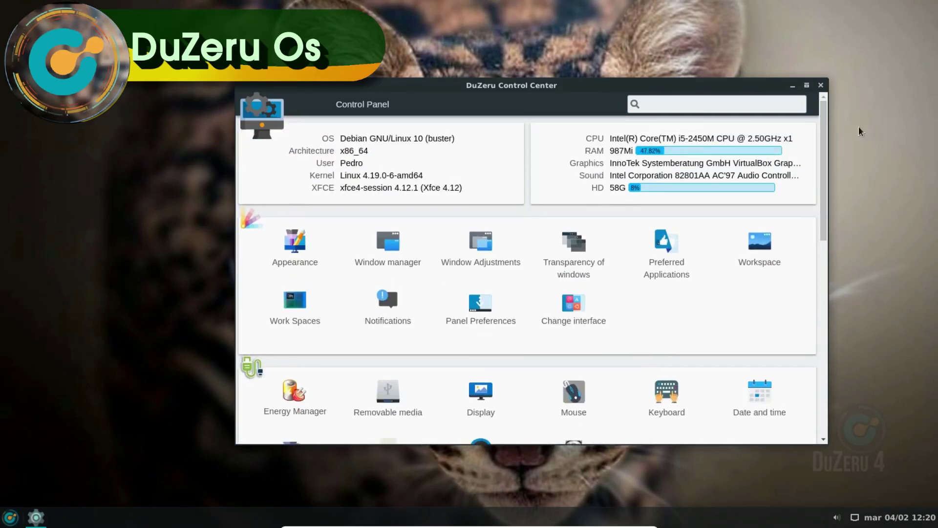
left_click(820, 85)
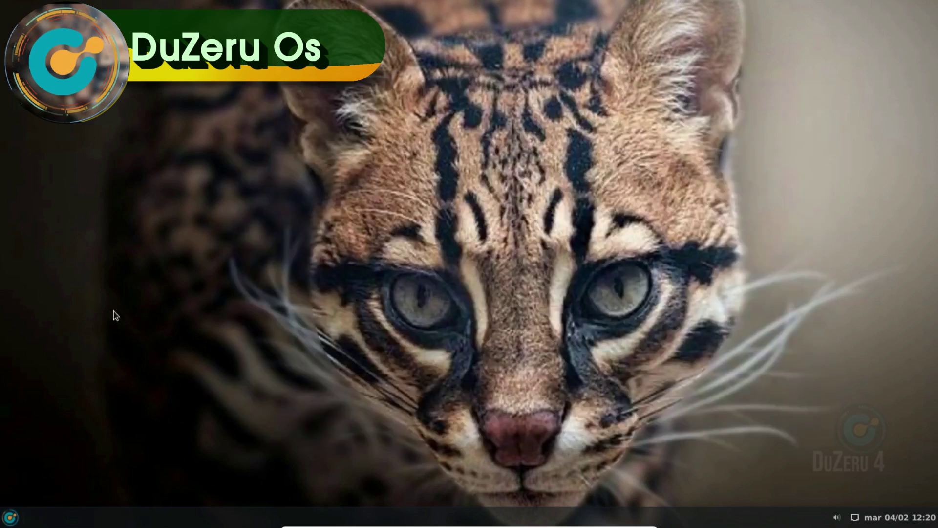
left_click(10, 517)
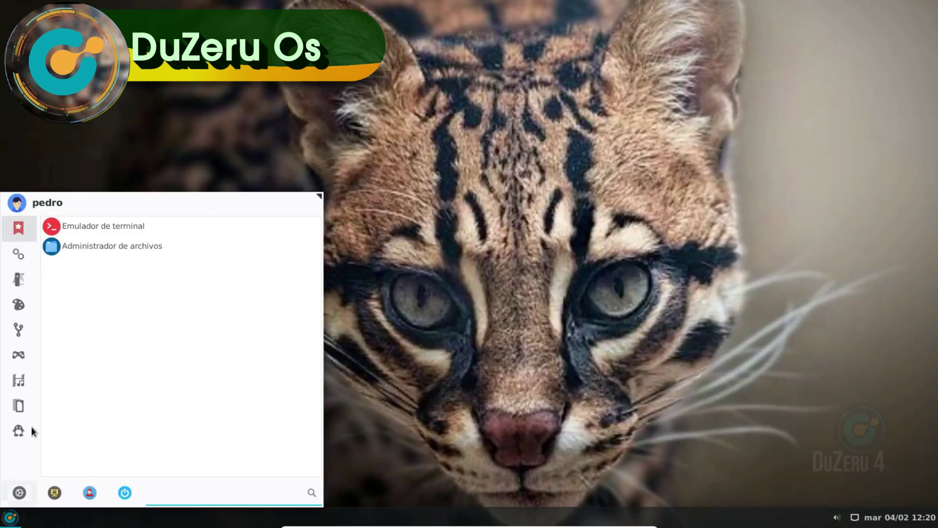
left_click(20, 257)
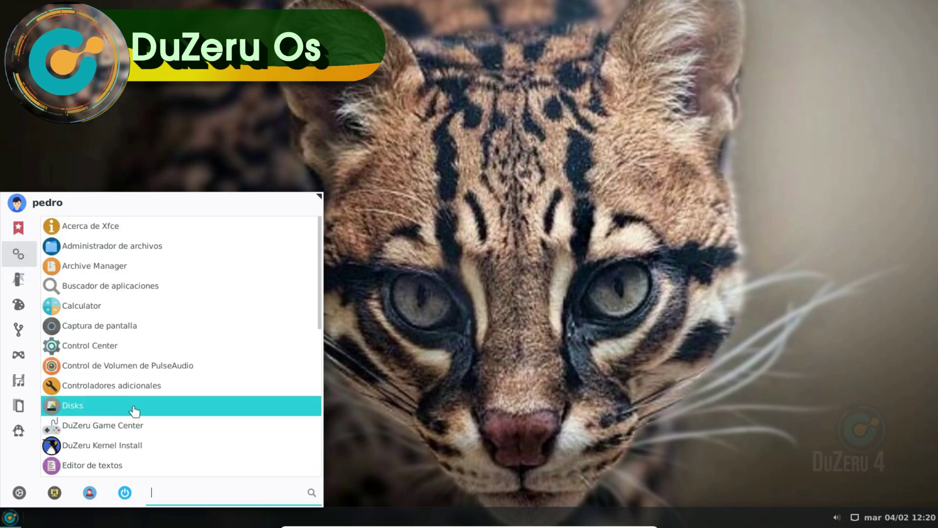
scroll(151, 420, "down", 3)
scroll(153, 417, "down", 3)
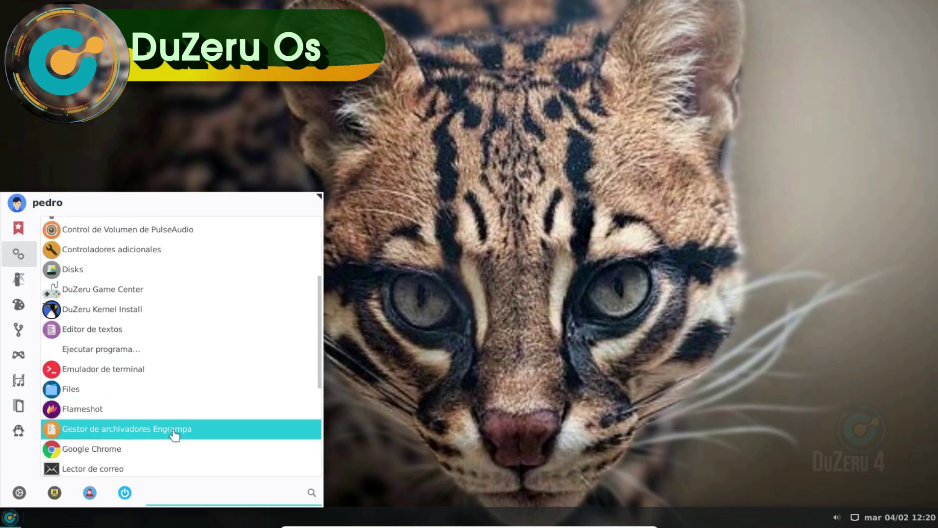
scroll(166, 432, "down", 1)
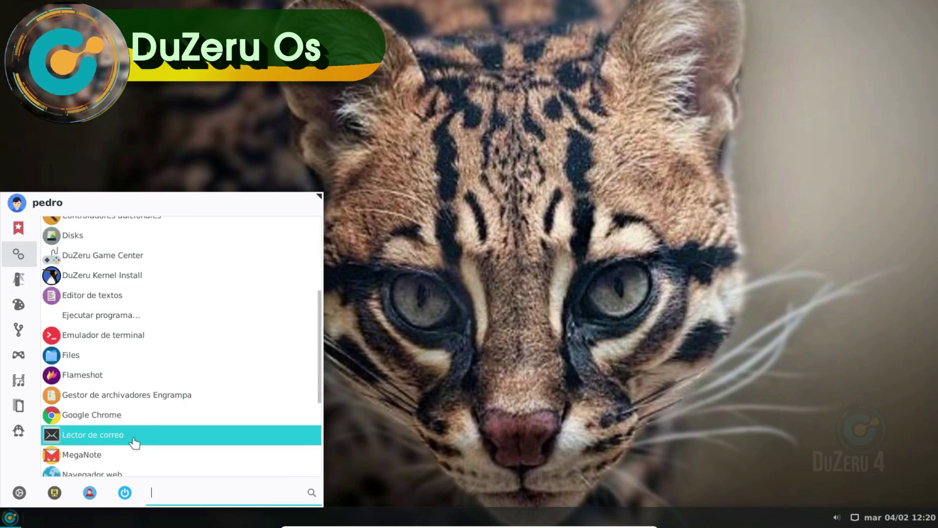
scroll(130, 442, "down", 1)
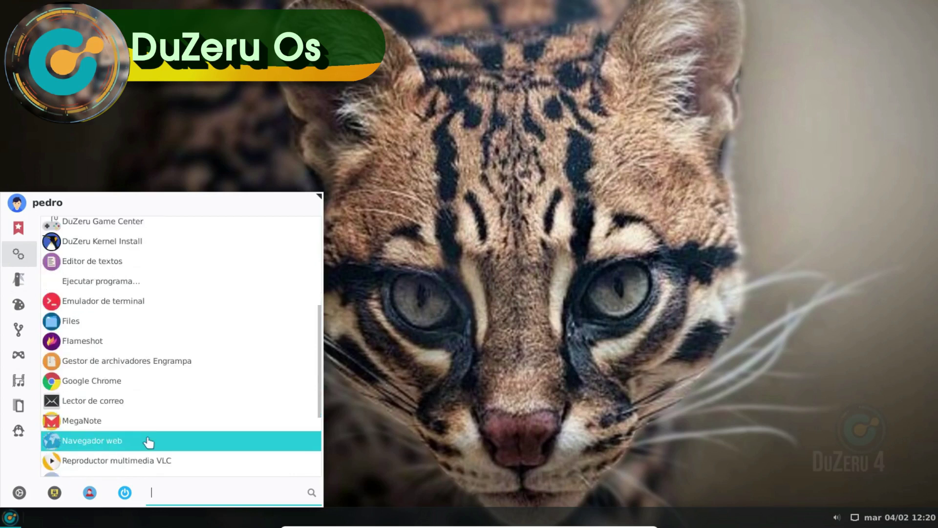
left_click(148, 441)
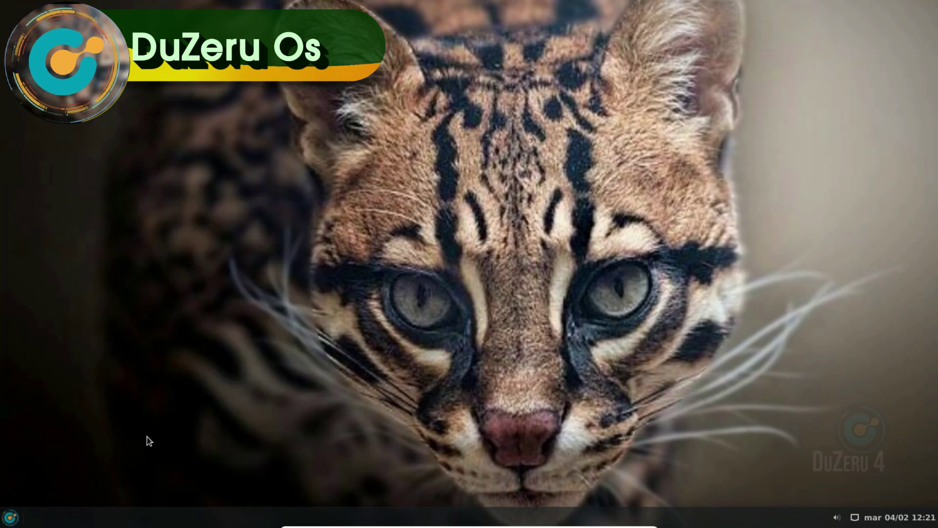
- Launch Software from the list of all applications and authorize its administrative tasks with the account password
left_click(11, 518)
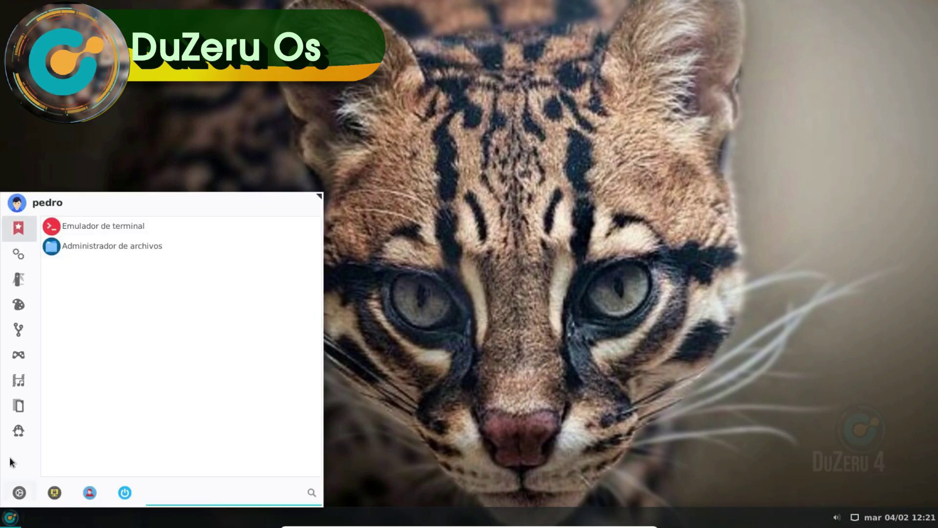
mouse_move(26, 255)
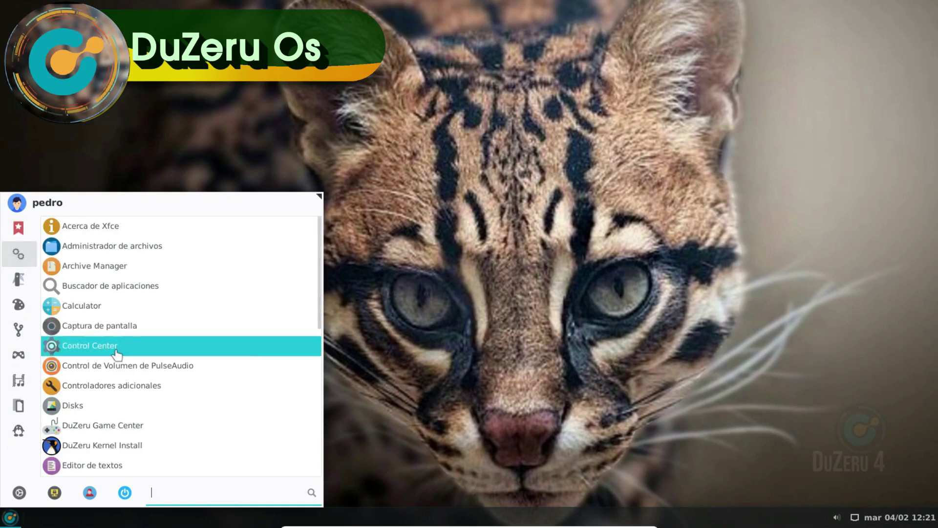
scroll(122, 381, "down", 3)
scroll(125, 384, "down", 5)
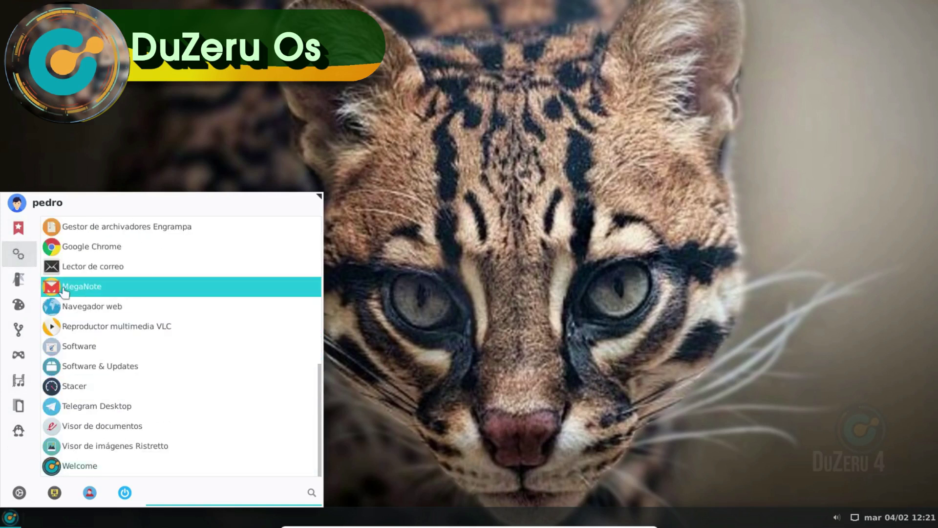
left_click(106, 347)
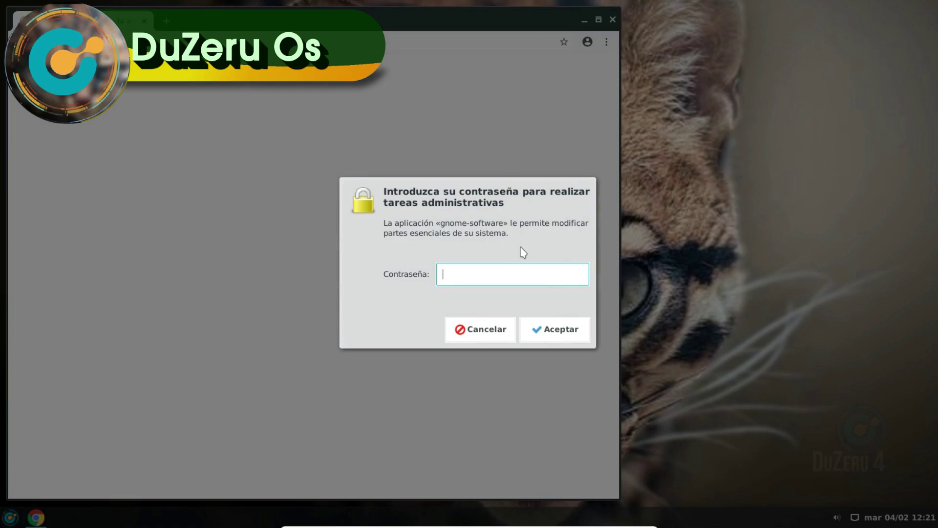
type("***")
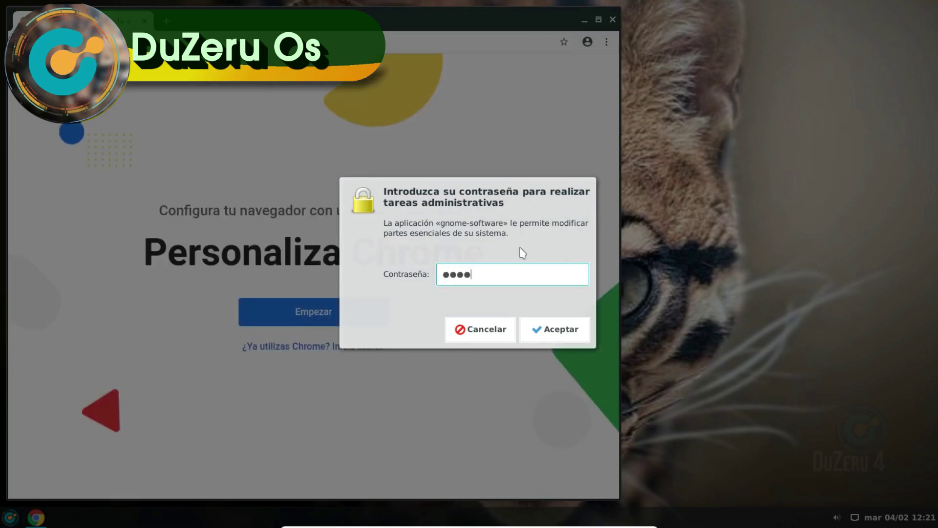
left_click(560, 336)
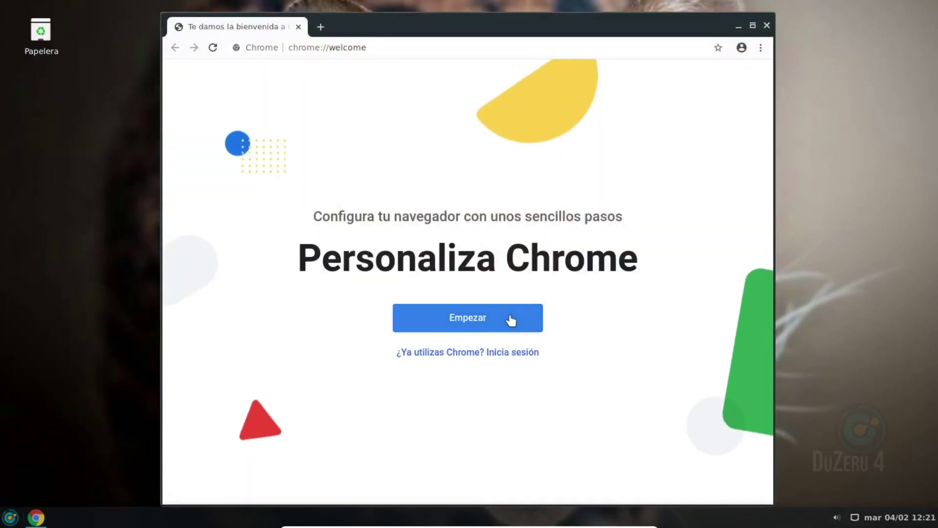
- Start the Chrome welcome setup and deselect Gmail from the suggested Google app bookmarks
left_click(511, 320)
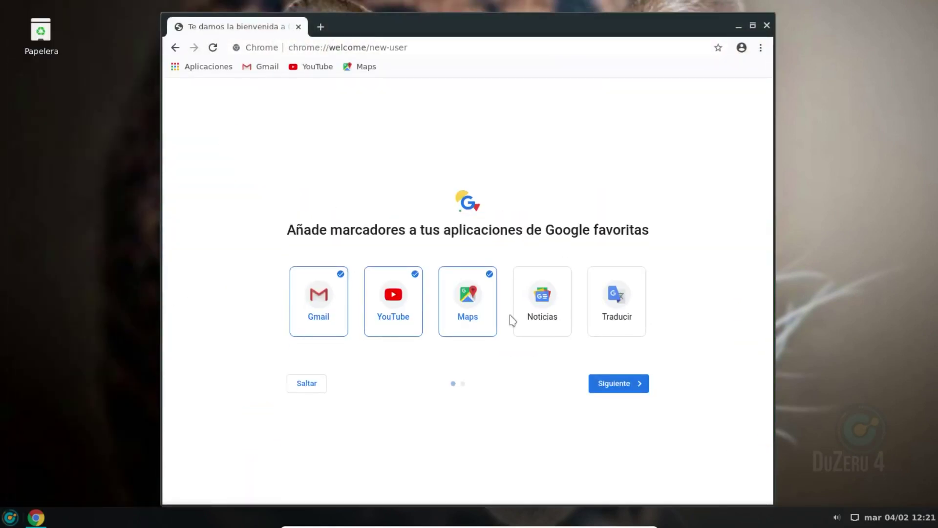
left_click(325, 292)
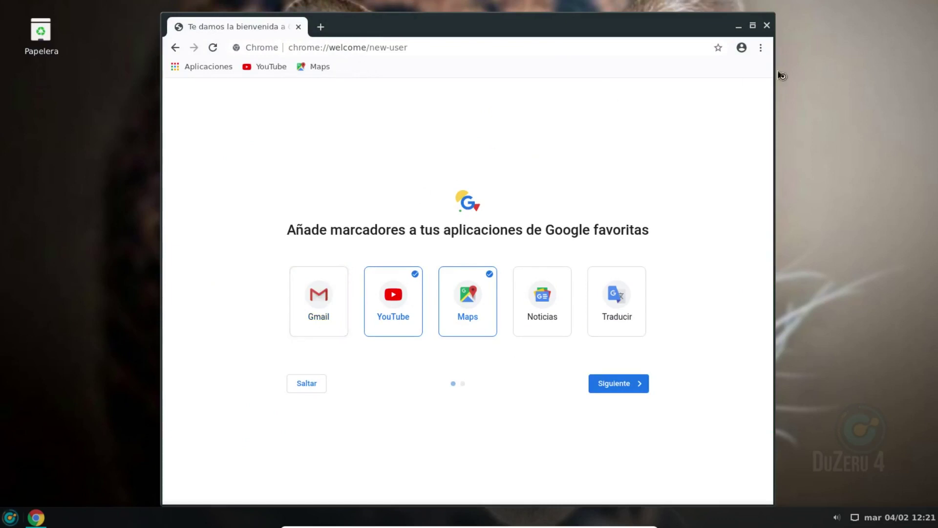
- Check the browser version on the Google Chrome information page and close the browser
left_click(761, 47)
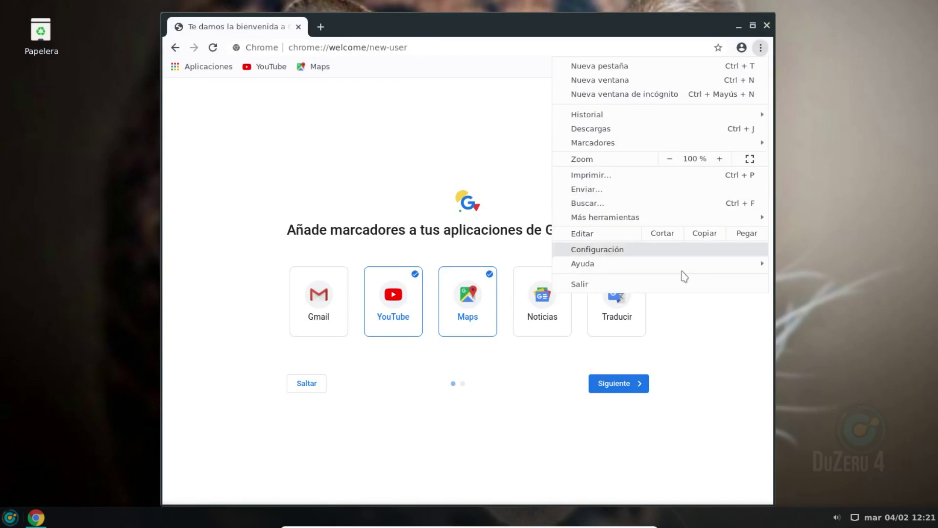
mouse_move(605, 269)
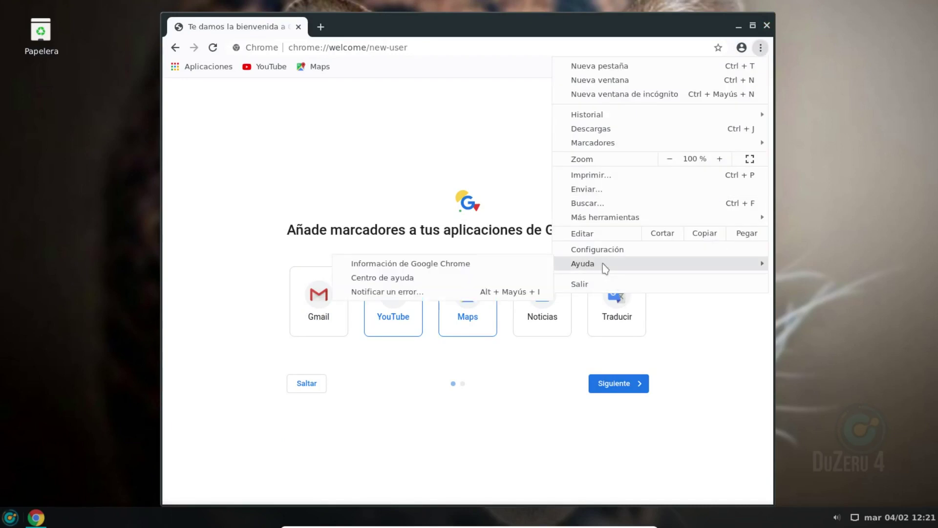
left_click(472, 267)
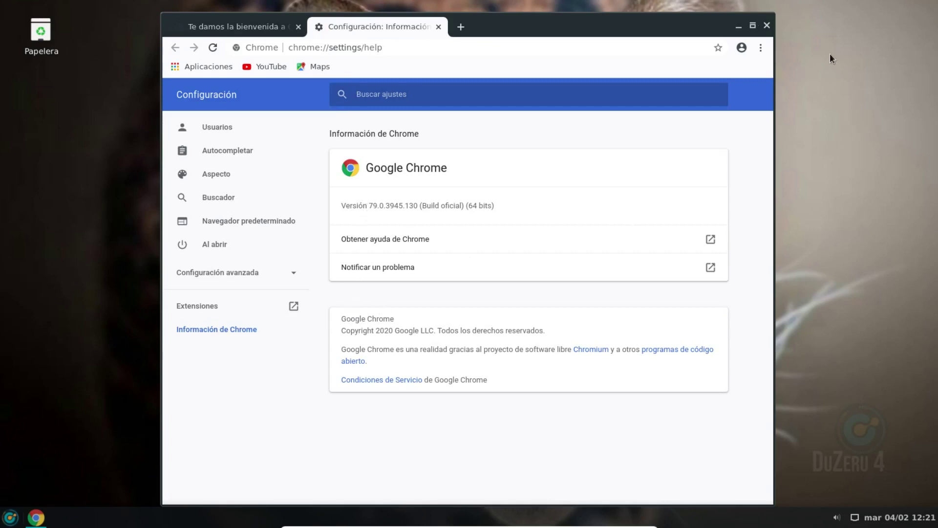
left_click(766, 25)
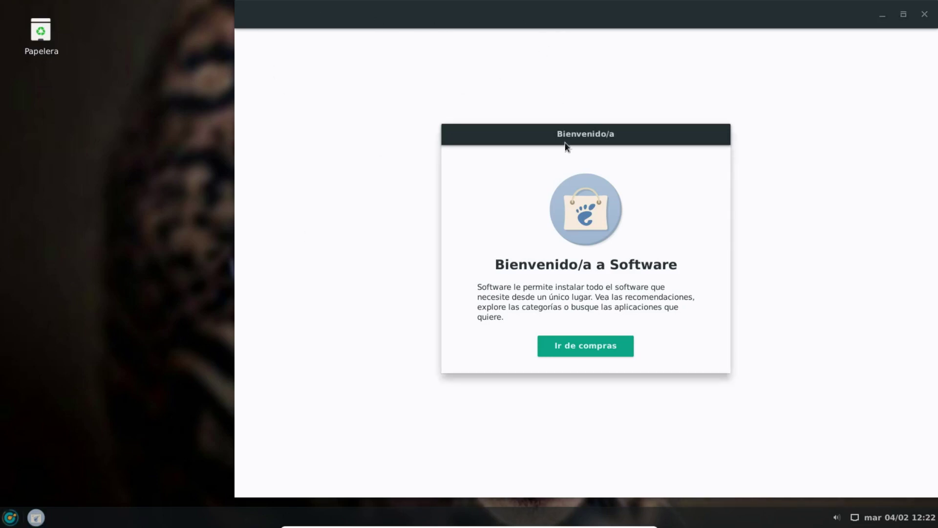
- Dismiss the Software welcome message and browse the Sonido y vídeo category before returning to the overview
left_click(599, 350)
left_click_drag(650, 9, 535, 18)
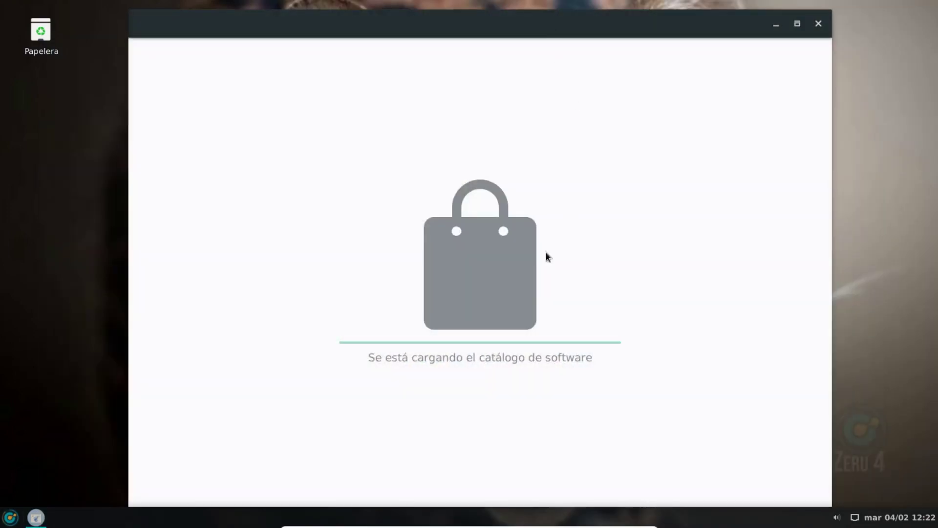
left_click(331, 197)
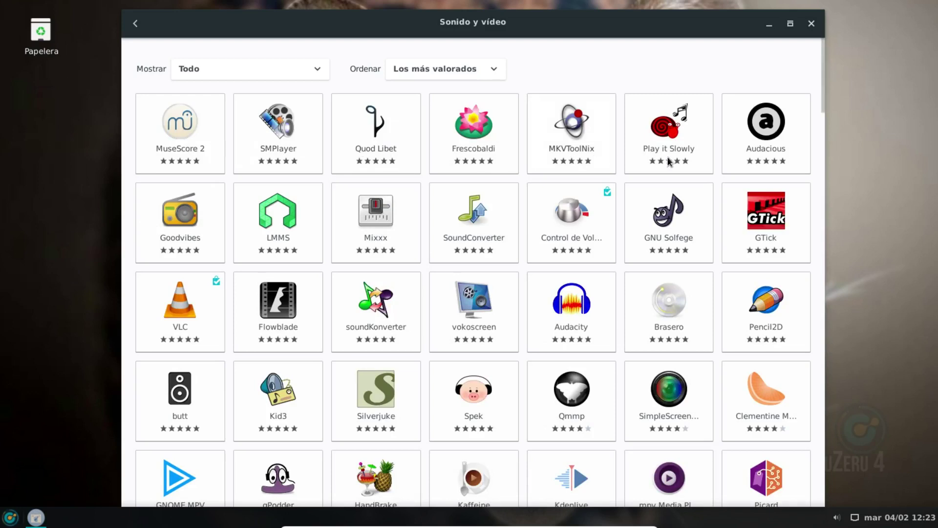
scroll(463, 253, "down", 3)
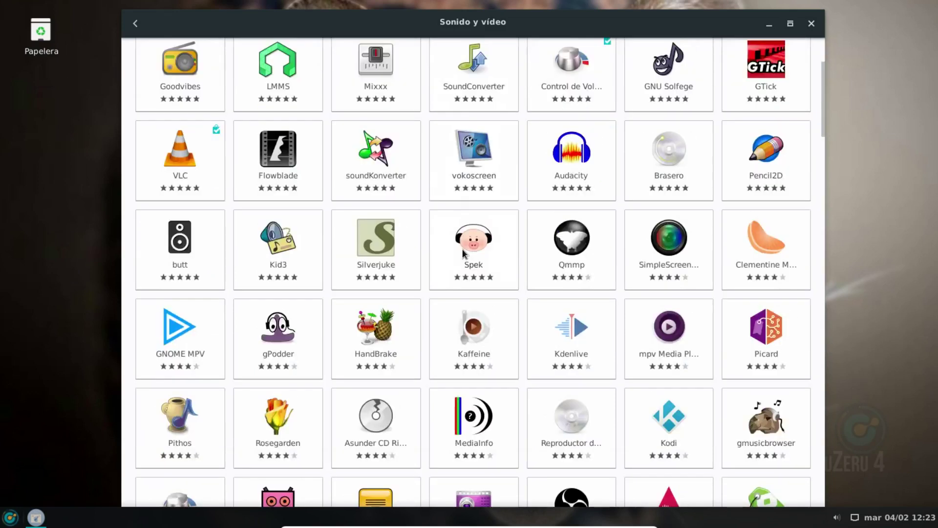
scroll(570, 342, "down", 3)
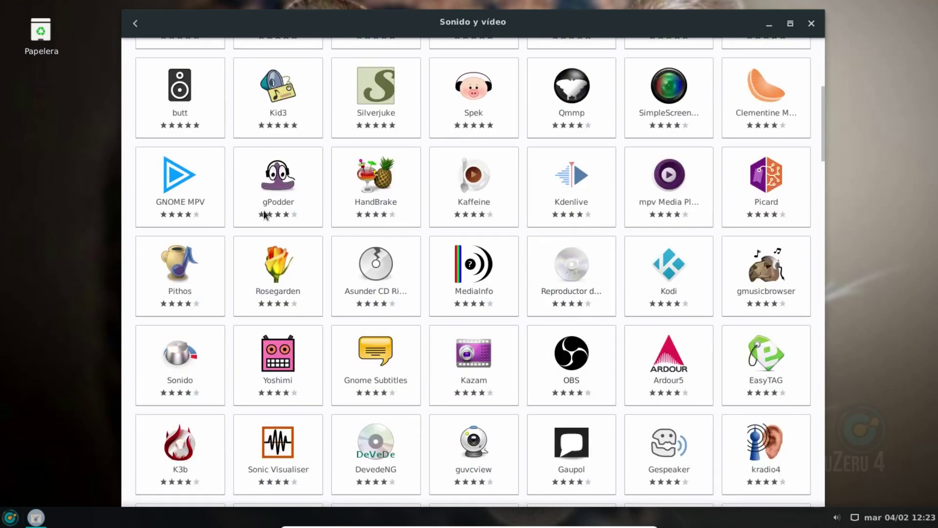
scroll(512, 369, "down", 12)
left_click(135, 23)
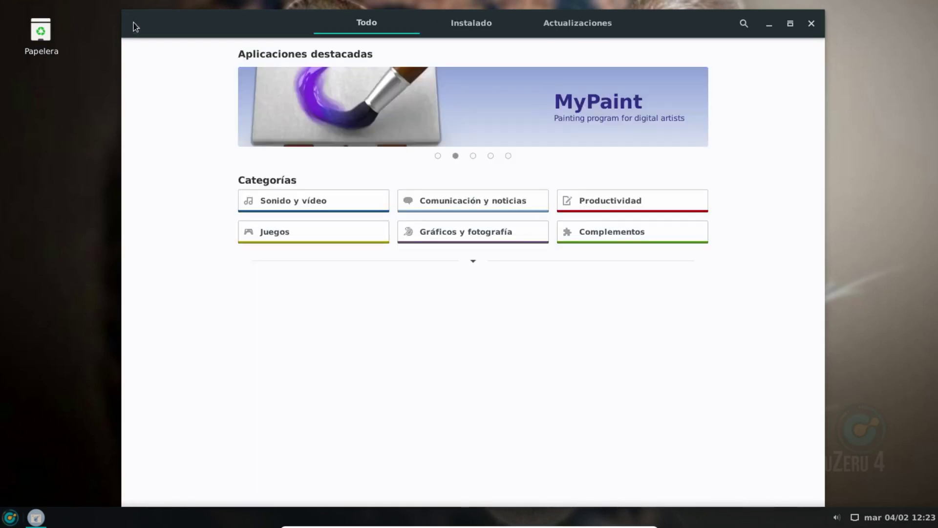
- Browse the applications in the Gráficos y fotografía category and return to the overview
left_click(460, 230)
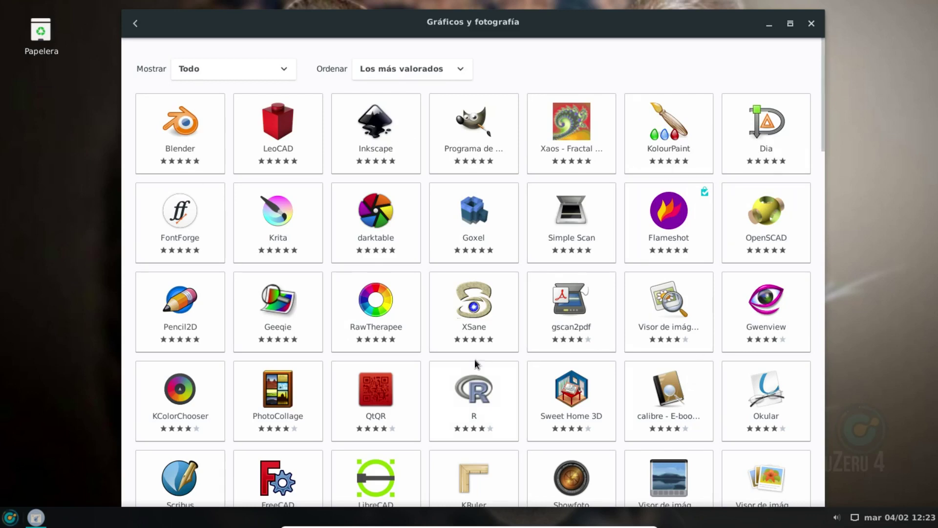
scroll(548, 376, "down", 3)
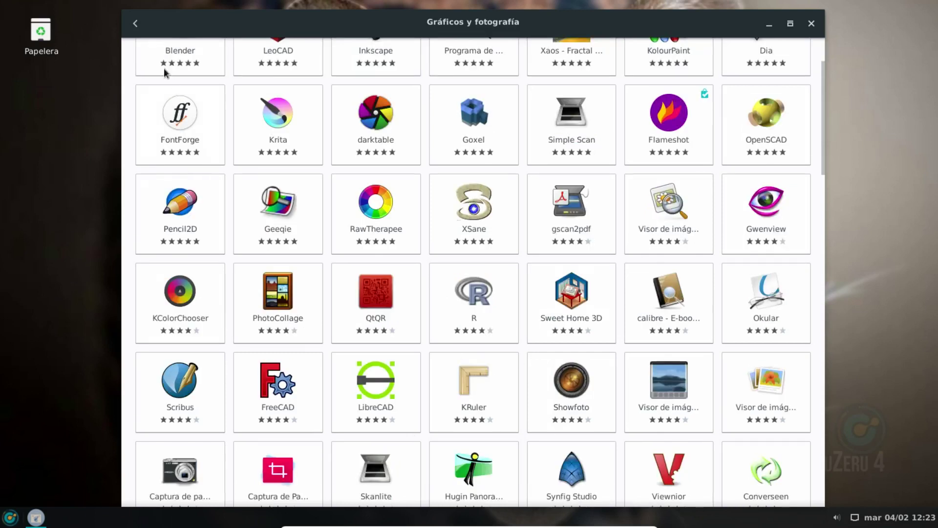
left_click(135, 23)
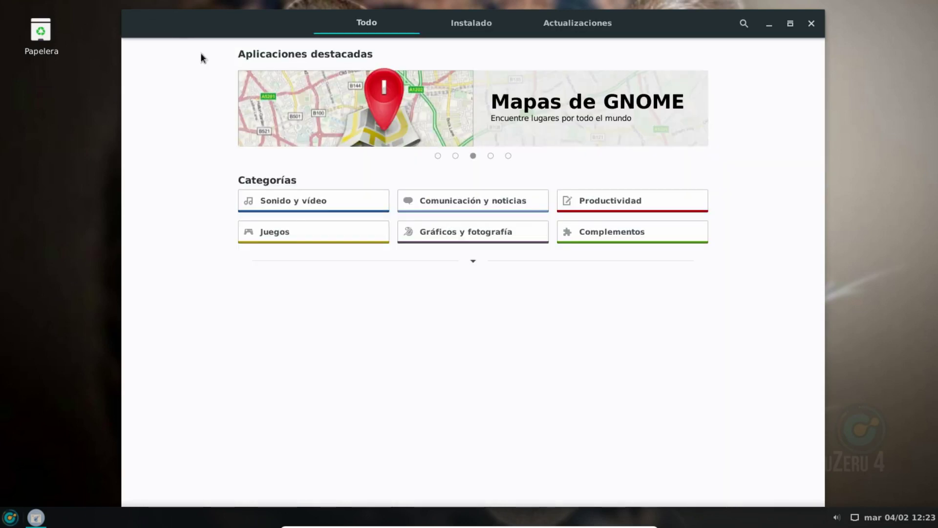
- Browse the games in the Juegos category and return to the overview
left_click(293, 232)
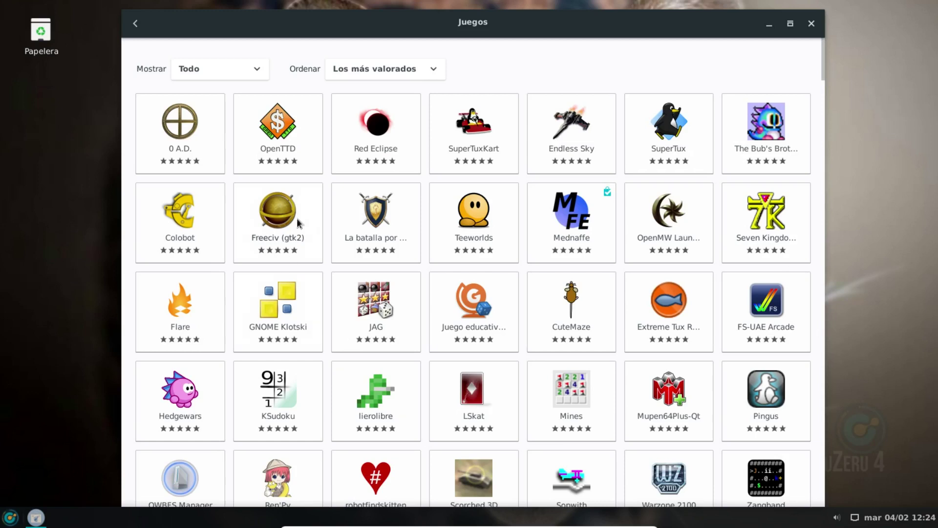
scroll(372, 317, "down", 5)
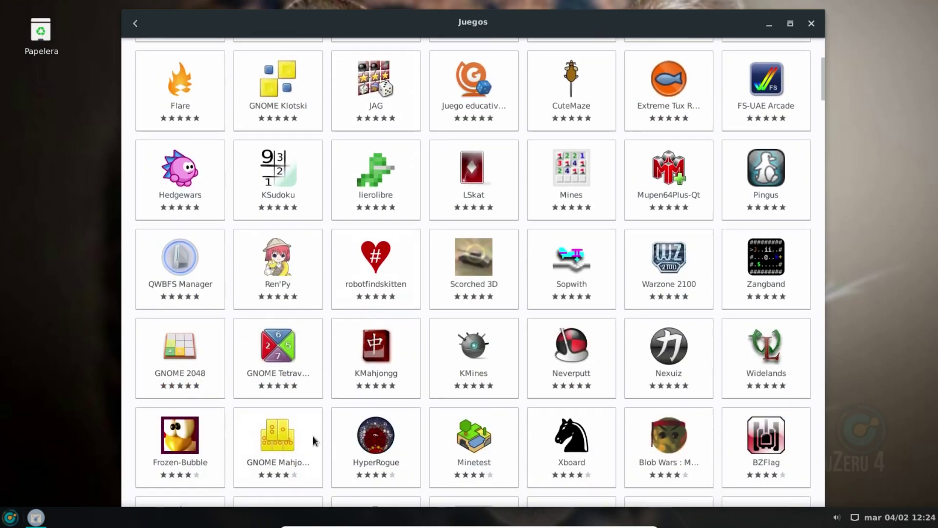
left_click(134, 24)
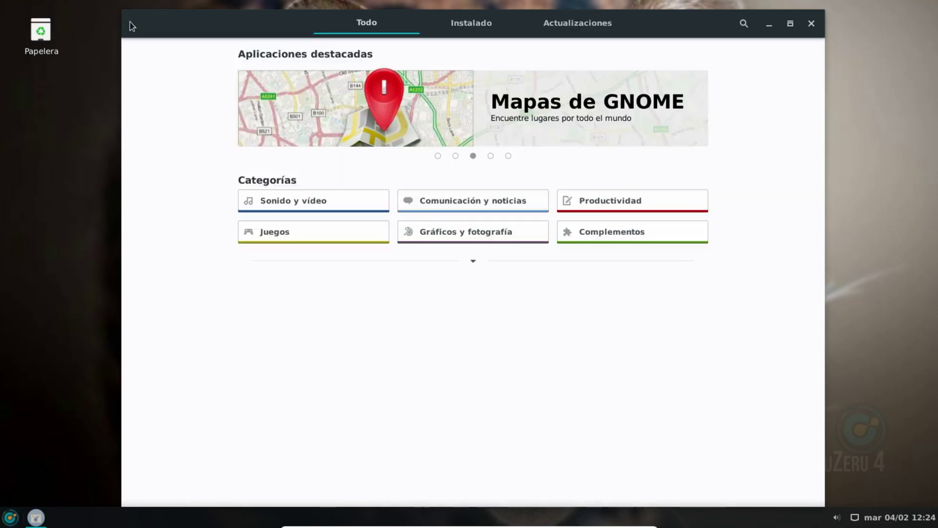
- Review the installed applications and available updates in the software store, and close it
left_click(456, 31)
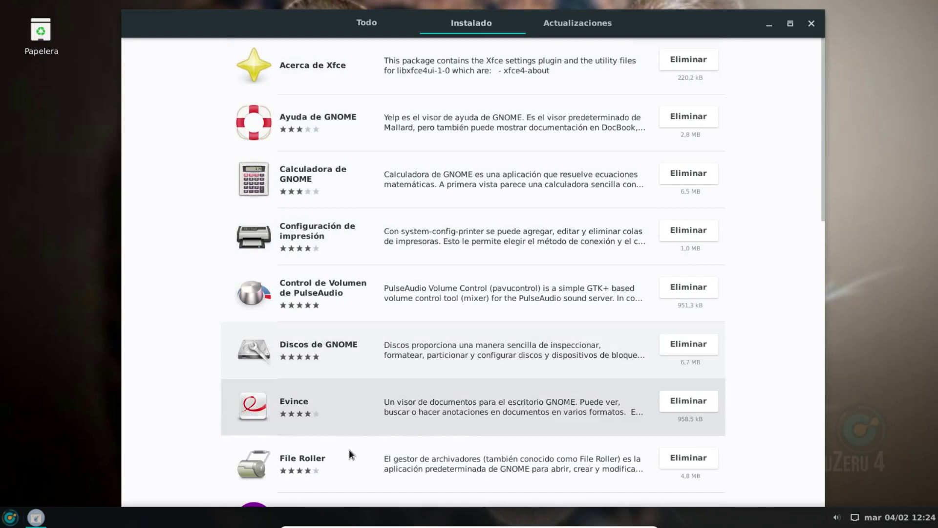
left_click(573, 31)
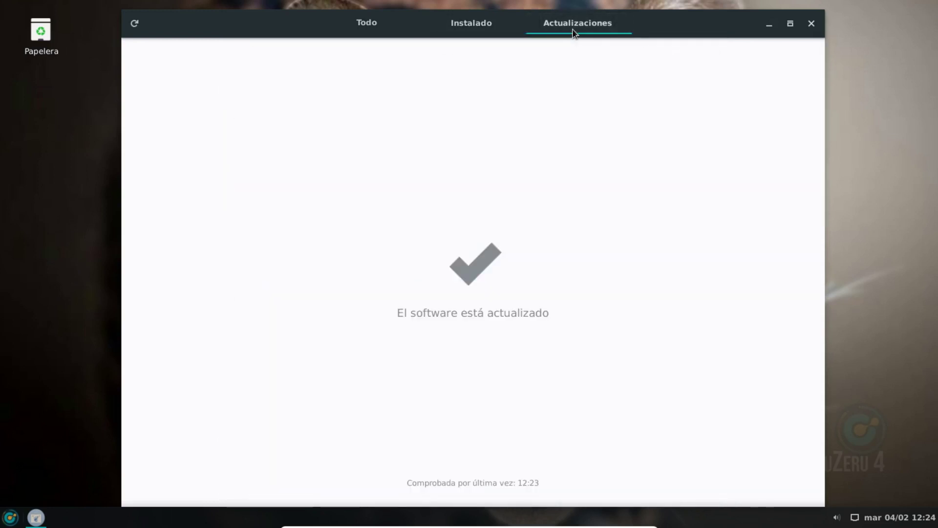
left_click(811, 23)
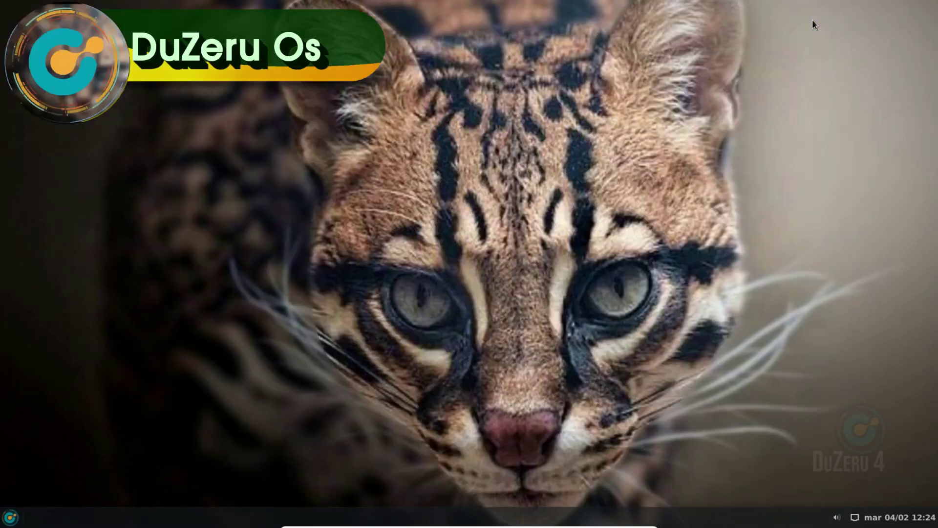
- Open Software & Updates from the full application list and review the Debian software and other software sources
left_click(11, 517)
left_click(28, 259)
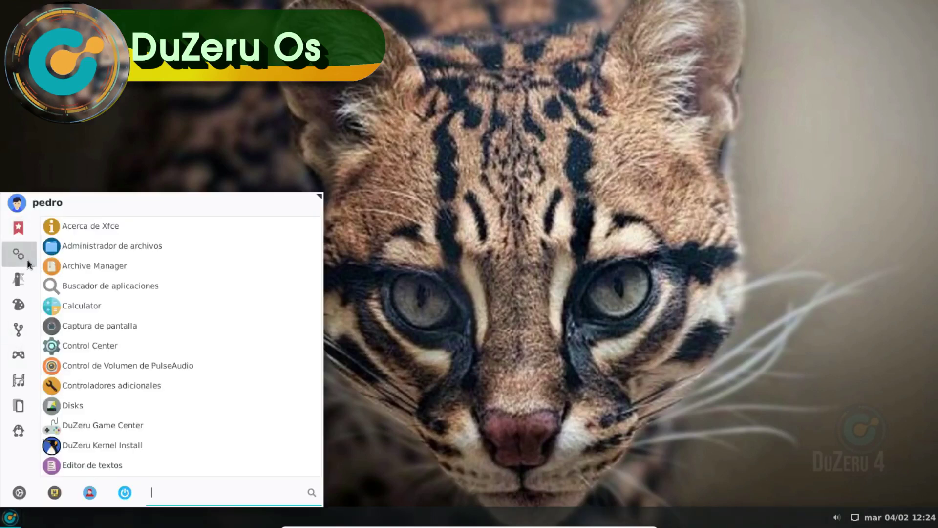
scroll(182, 401, "down", 5)
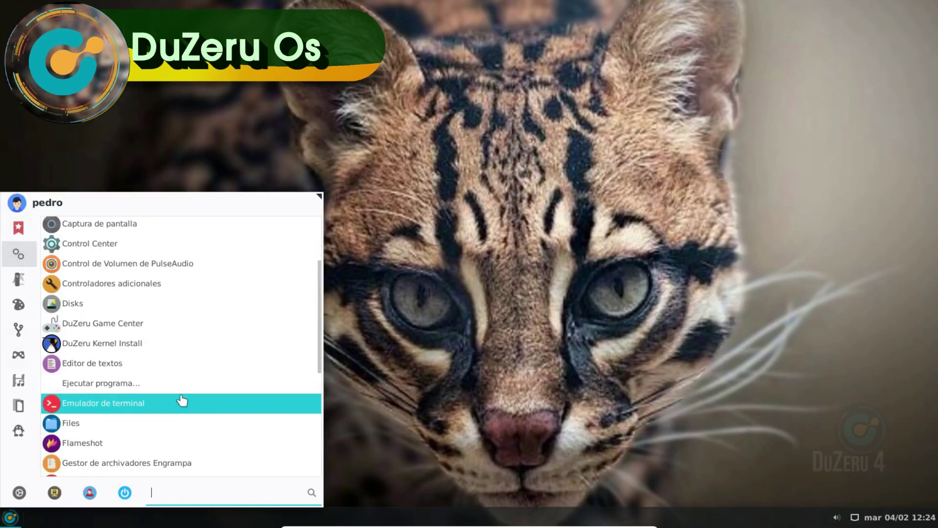
scroll(182, 397, "down", 3)
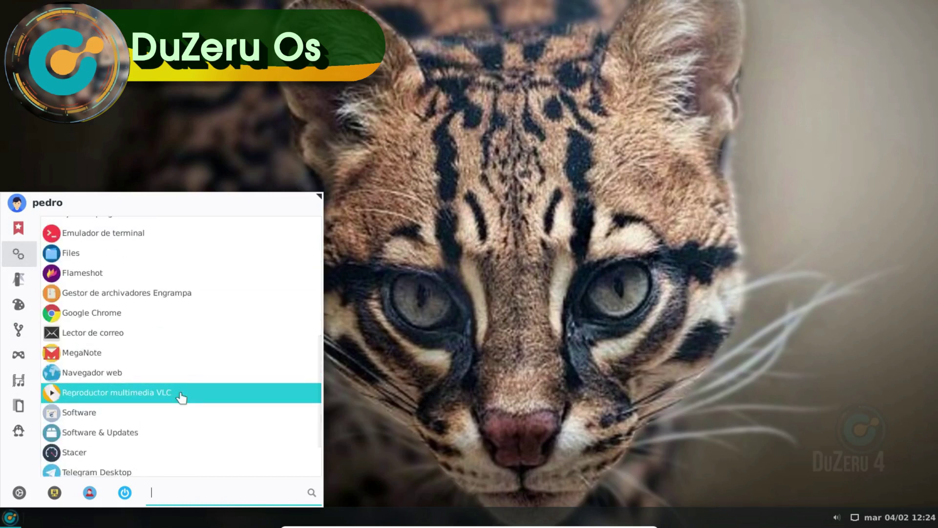
left_click(109, 435)
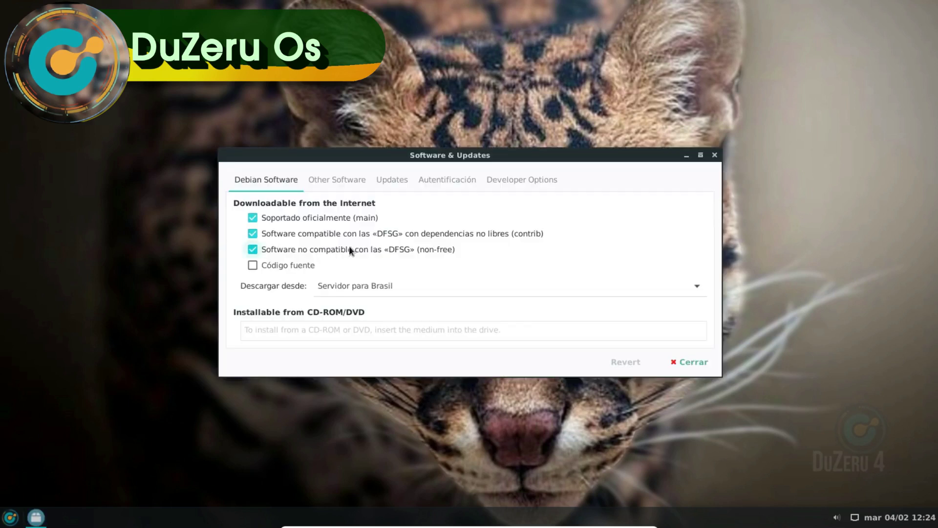
left_click(328, 180)
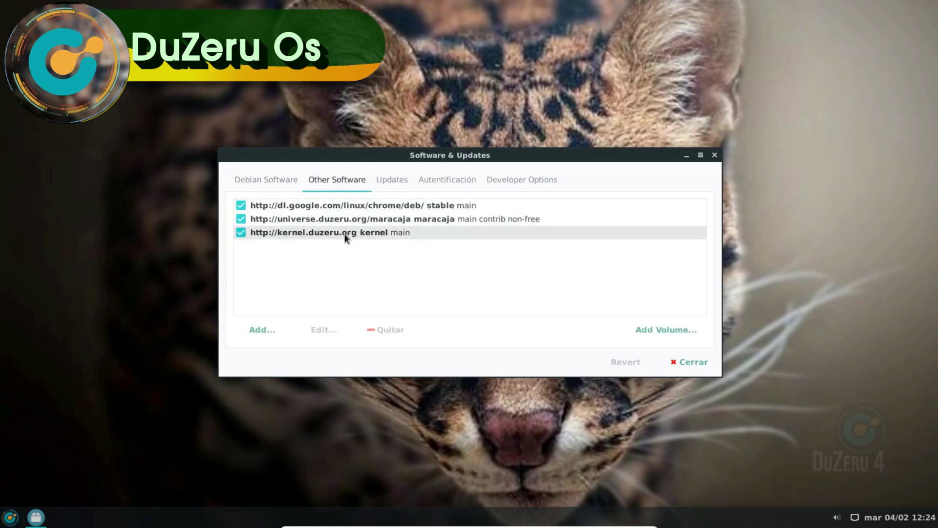
- Review the update settings, including the options for security updates and for how often to check automatically, without changing them
left_click(397, 179)
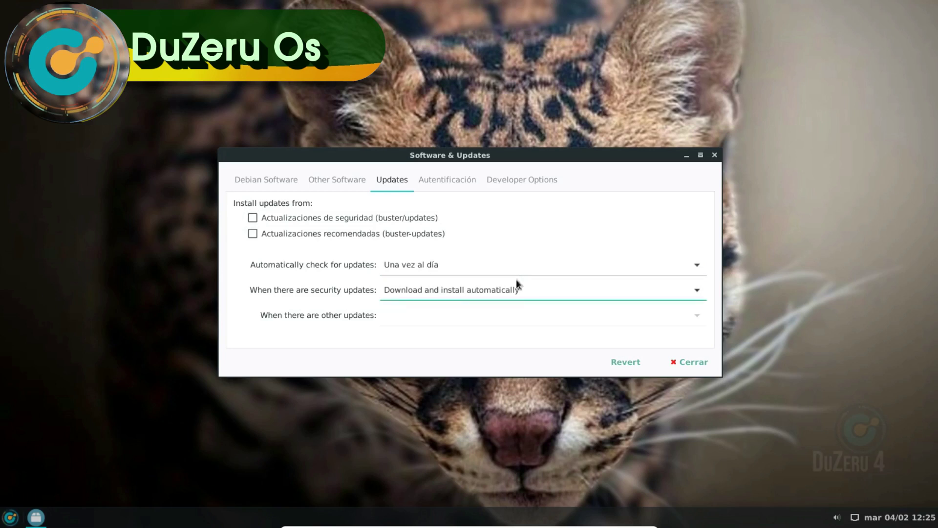
left_click(696, 291)
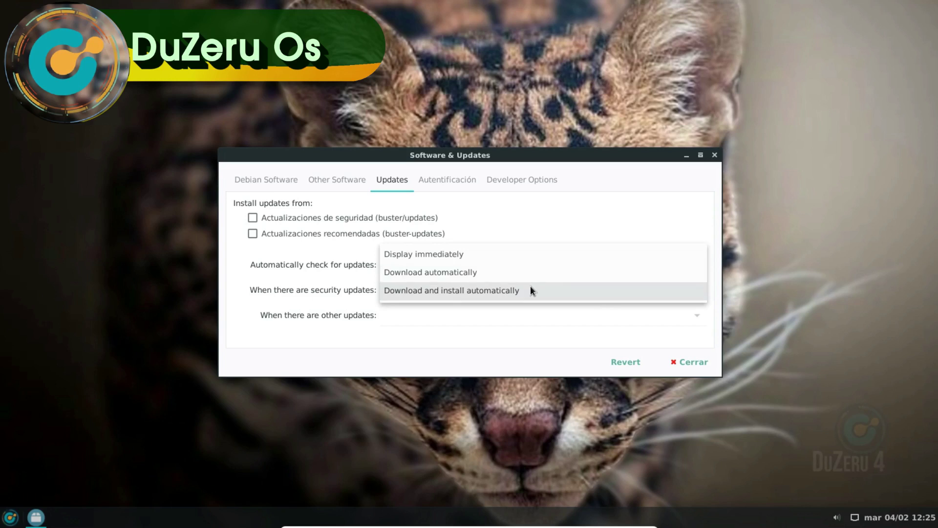
left_click(526, 228)
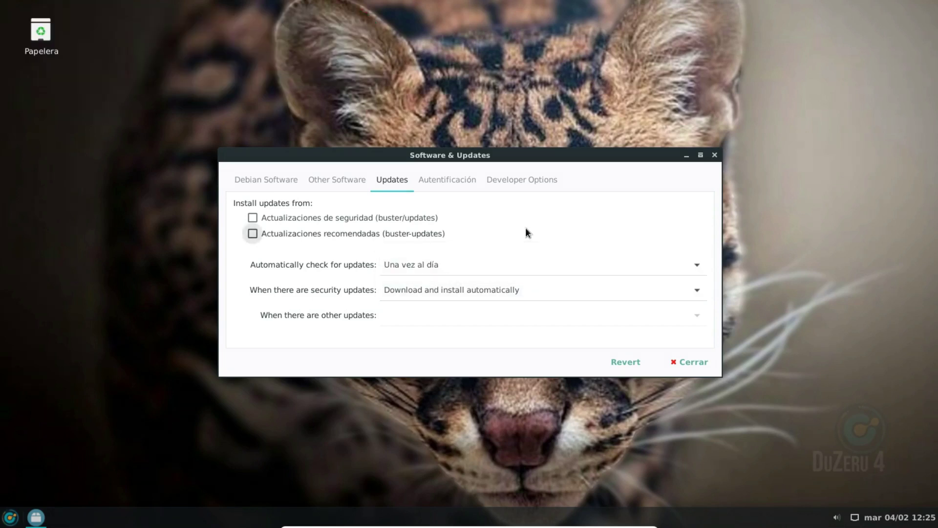
left_click(697, 265)
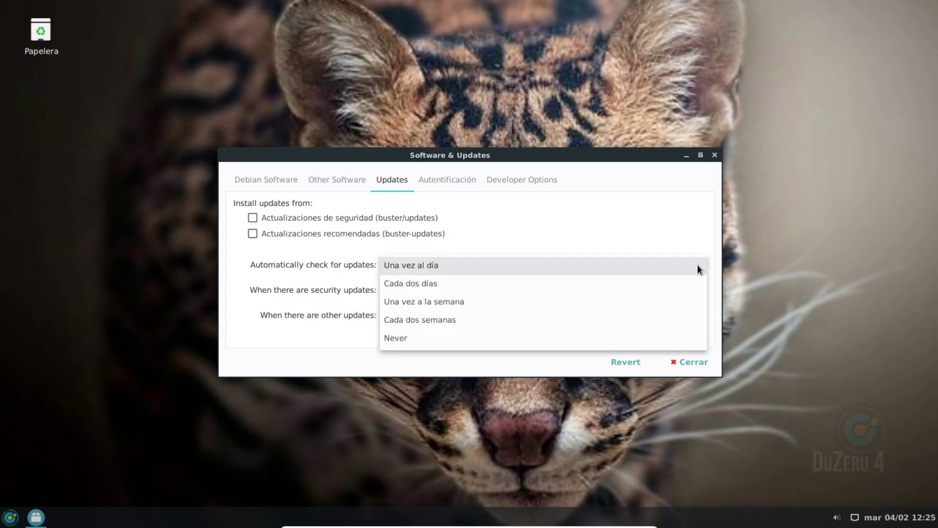
left_click(630, 236)
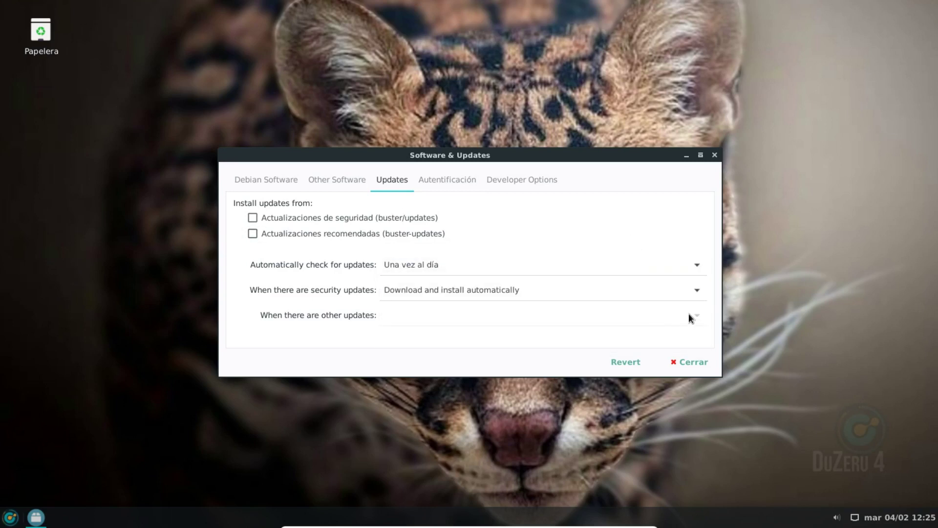
- Look through the trusted software providers, open the key import dialog, and dismiss it without importing a file
left_click(448, 181)
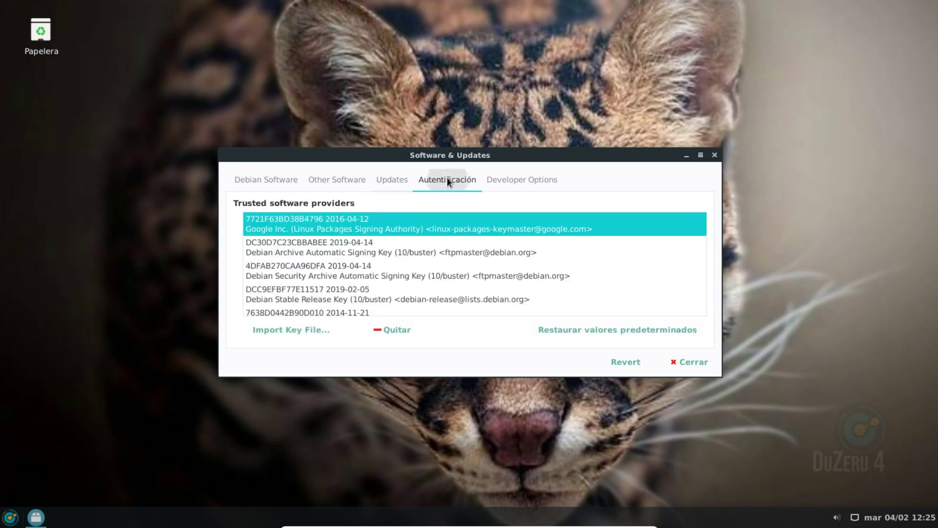
scroll(382, 254, "down", 1)
scroll(381, 250, "down", 2)
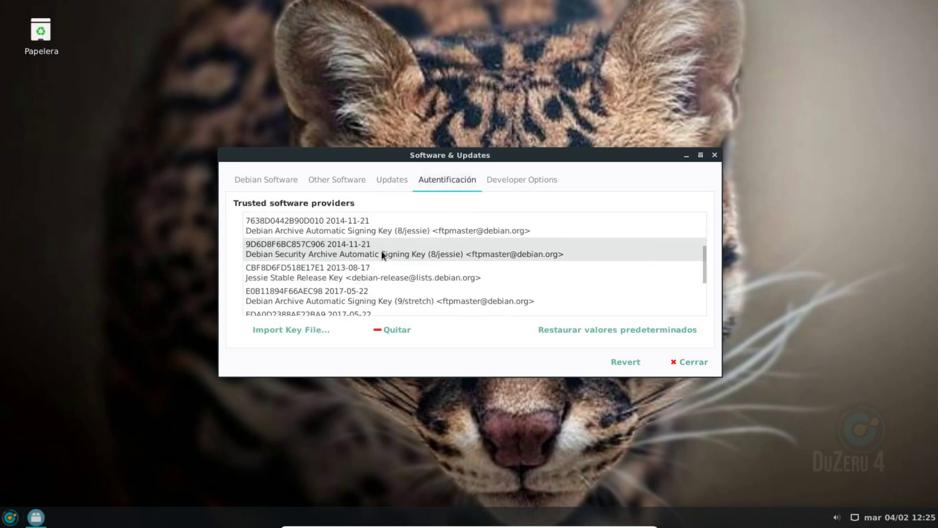
left_click(285, 331)
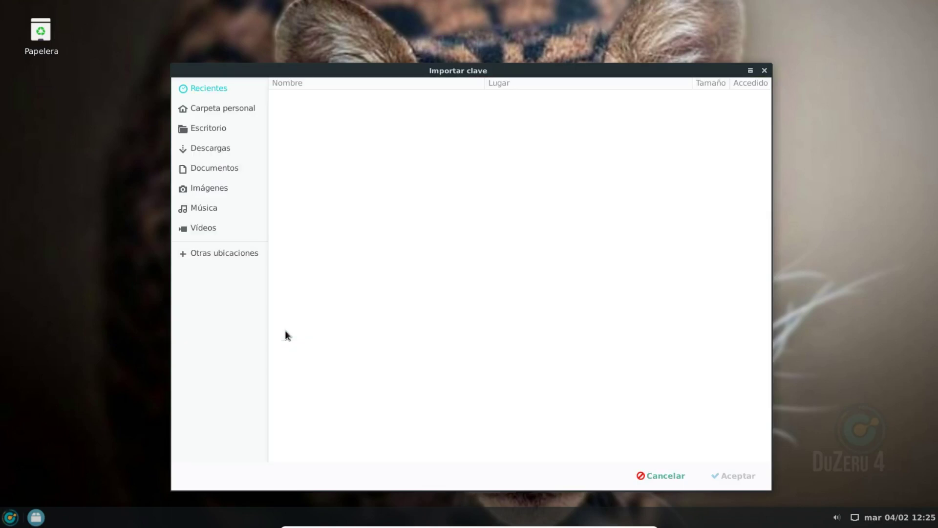
left_click(765, 70)
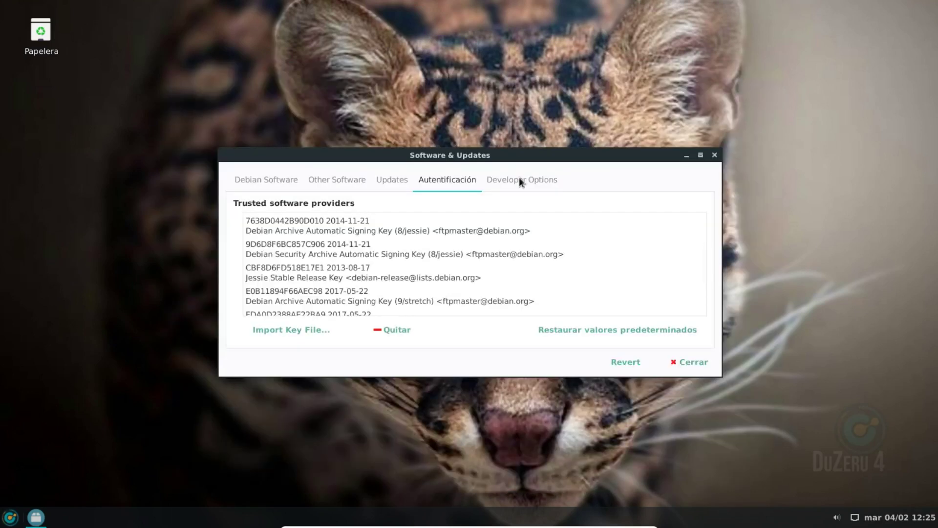
- Check the developer options, close Software & Updates, and reload the information about available software
left_click(519, 184)
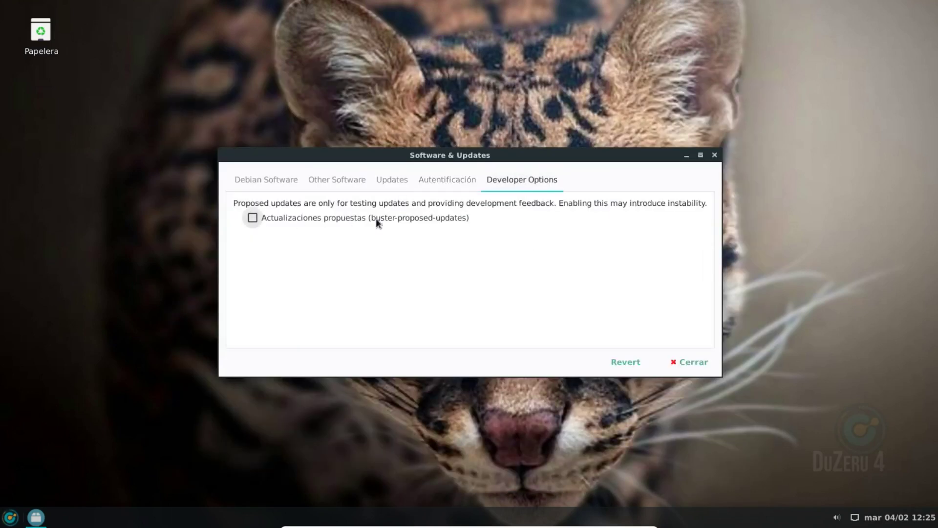
left_click(714, 155)
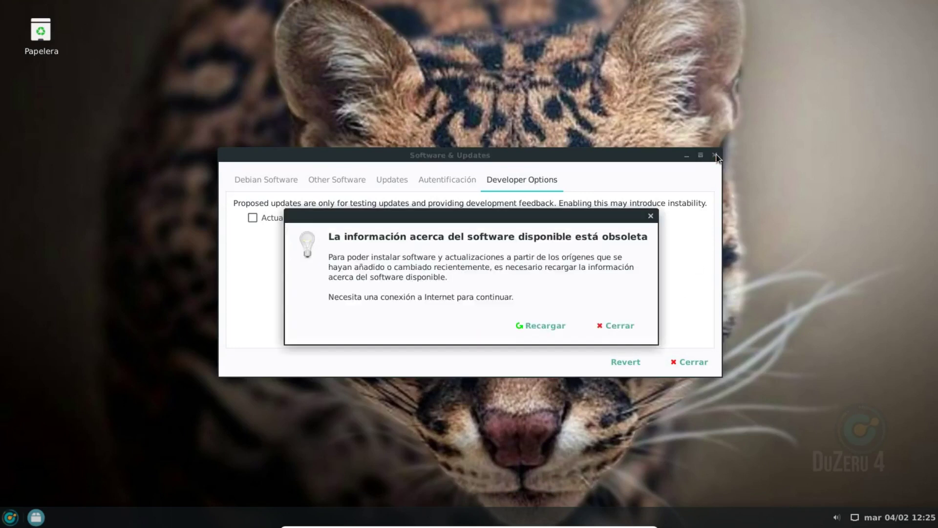
left_click(557, 331)
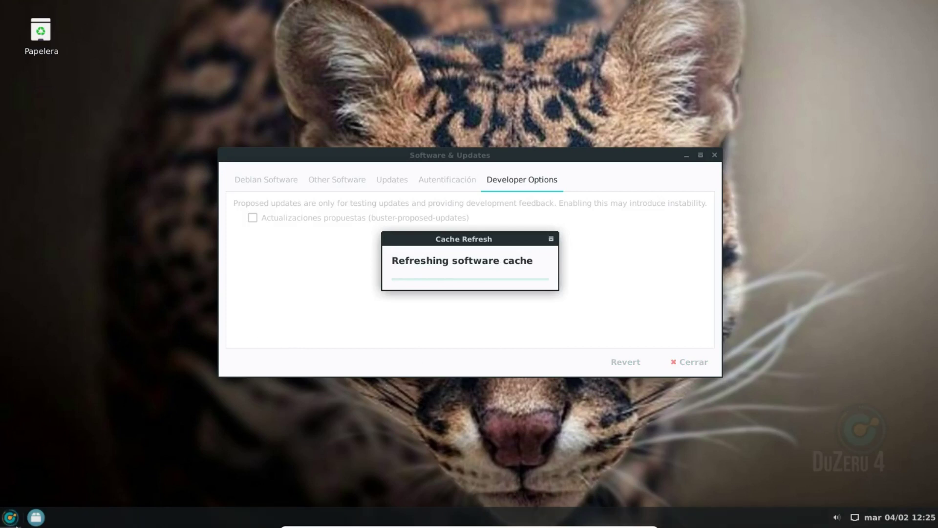
- Launch the Welcome application from the end of the full application list
left_click(10, 517)
left_click(18, 253)
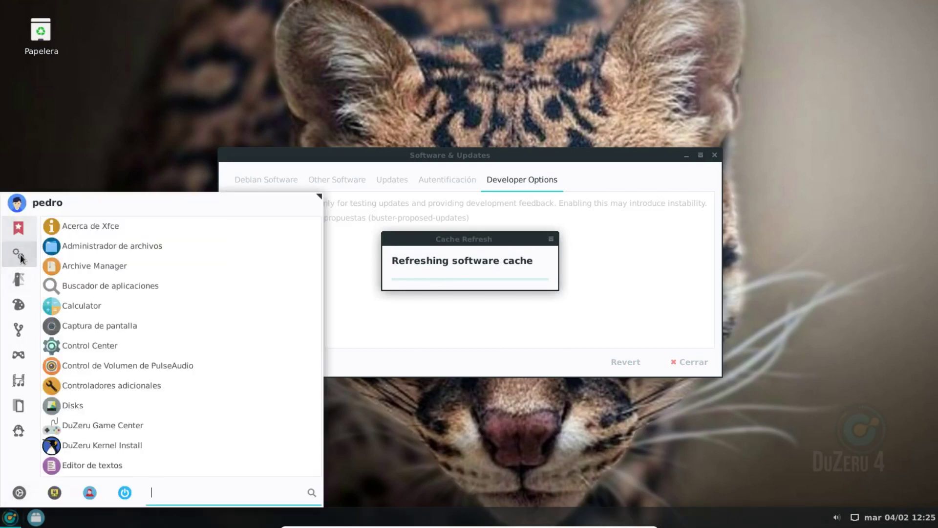
scroll(97, 436, "down", 1)
scroll(96, 436, "down", 8)
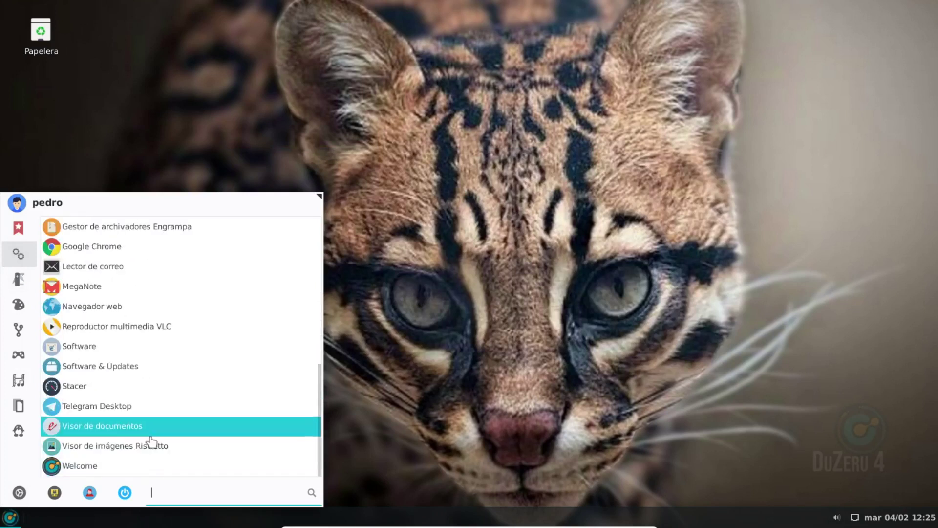
left_click(110, 464)
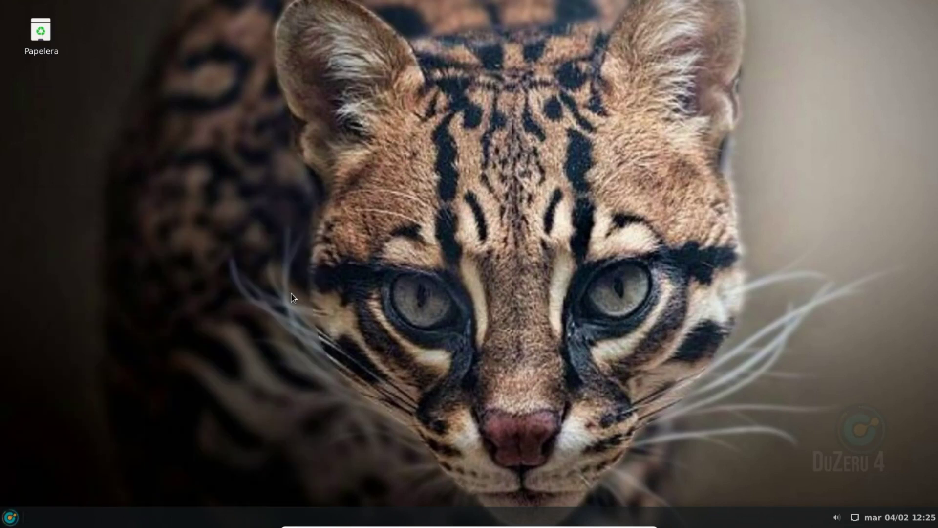
- Browse the application menu's categories, including accessories, graphics, internet, games, multimedia and office
left_click(11, 517)
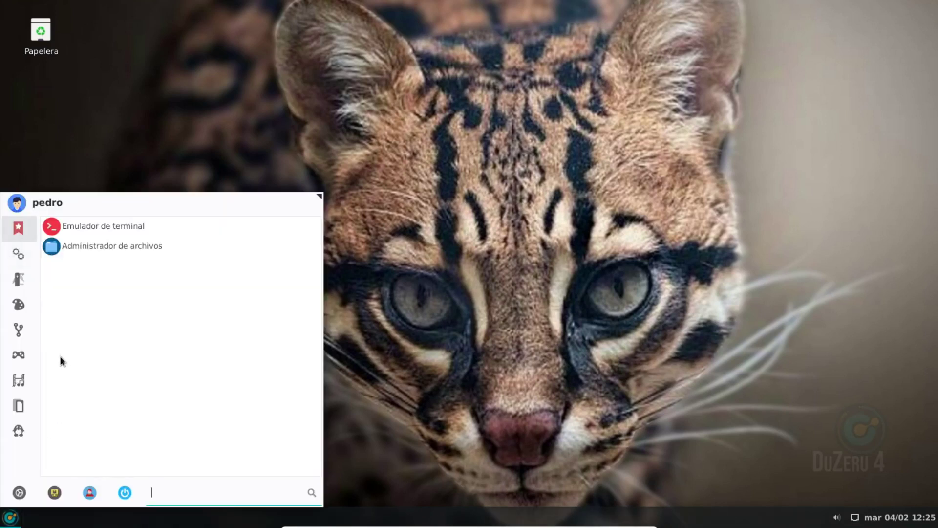
mouse_move(18, 283)
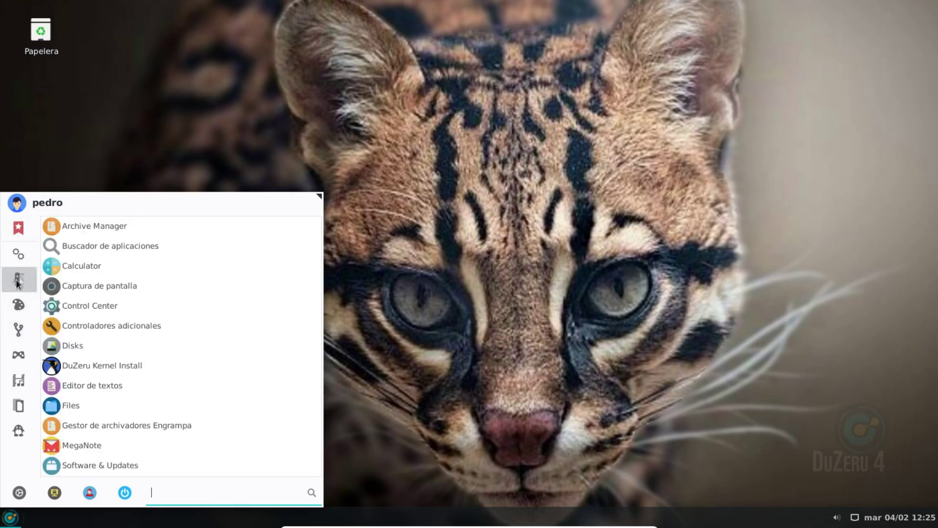
mouse_move(18, 304)
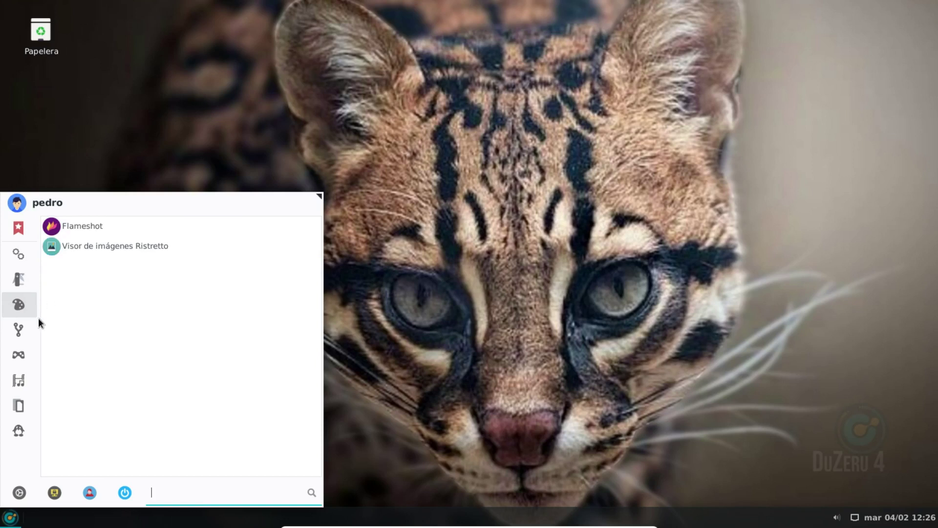
mouse_move(24, 328)
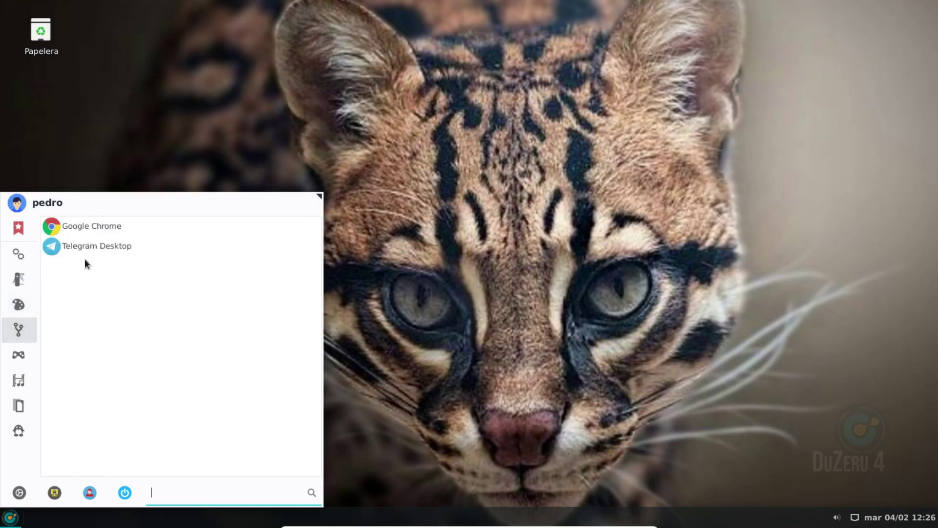
mouse_move(16, 365)
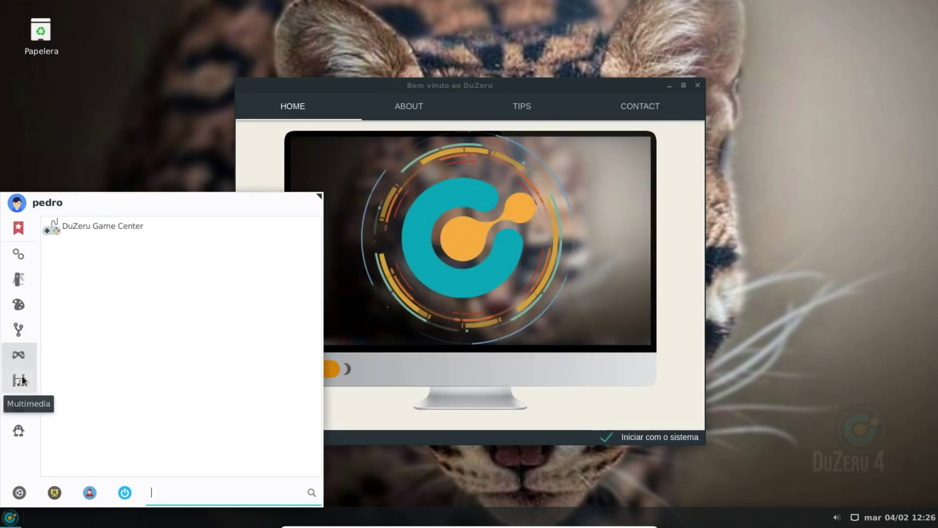
mouse_move(22, 380)
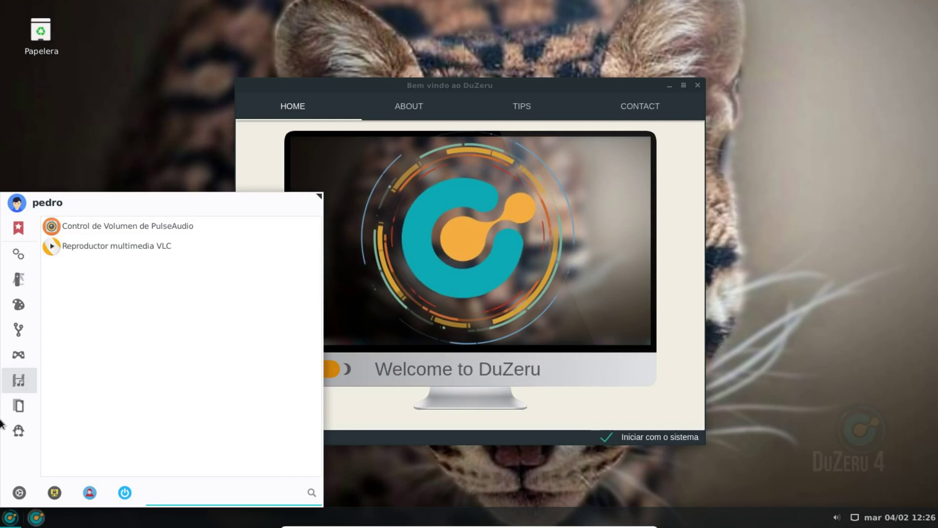
mouse_move(33, 398)
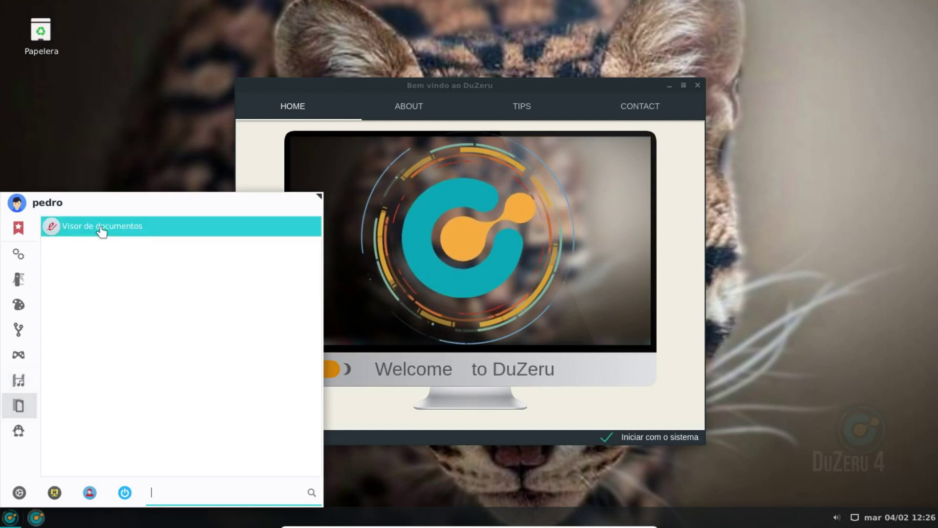
mouse_move(9, 434)
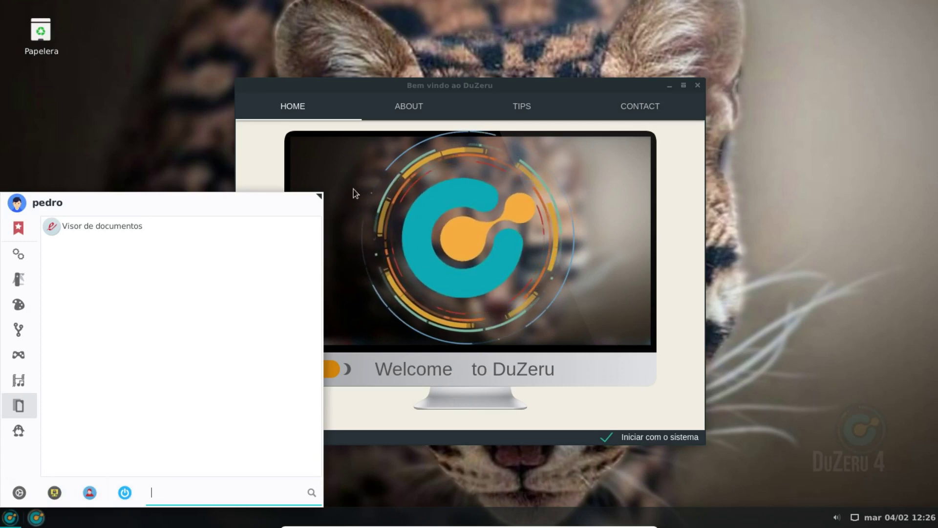
- Shrink the application menu by its corner and dismiss it
left_click_drag(316, 199, 269, 205)
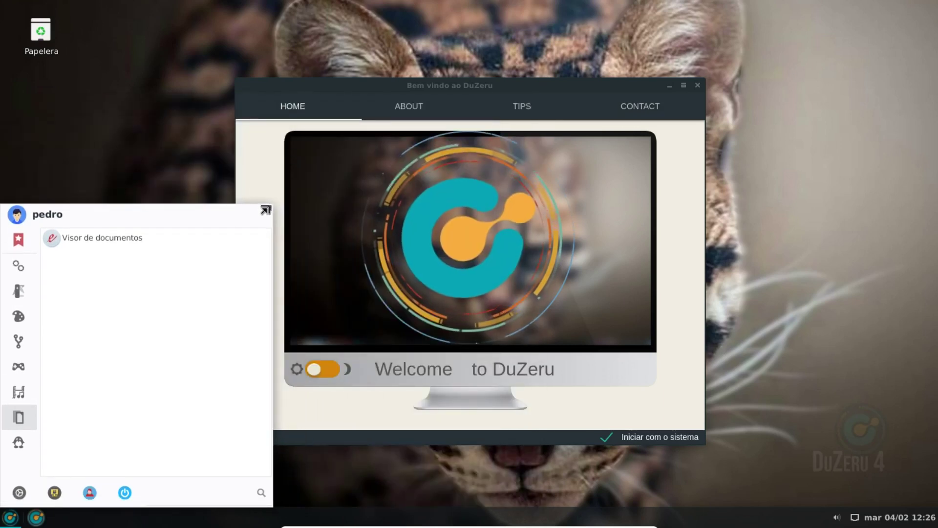
left_click(410, 464)
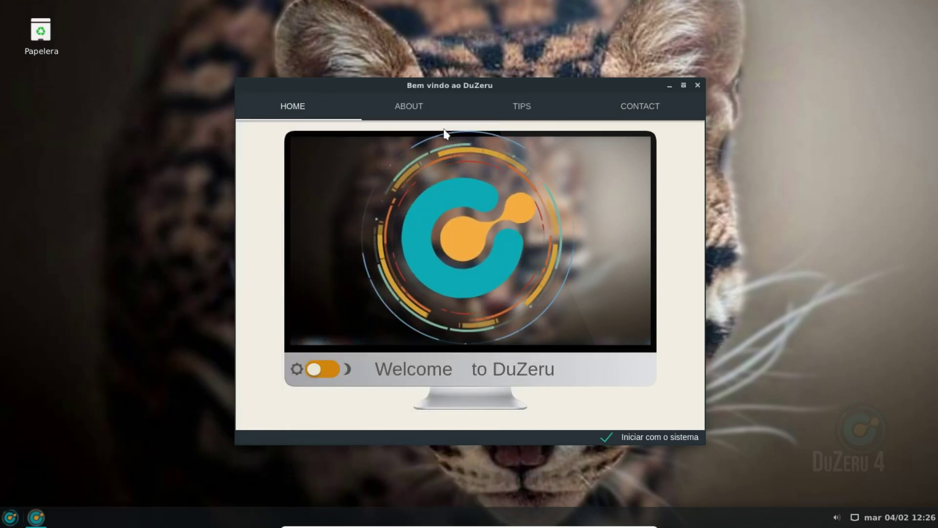
- View the About, Tips and Contact pages of the DuZeru welcome window, and minimize it
left_click(404, 112)
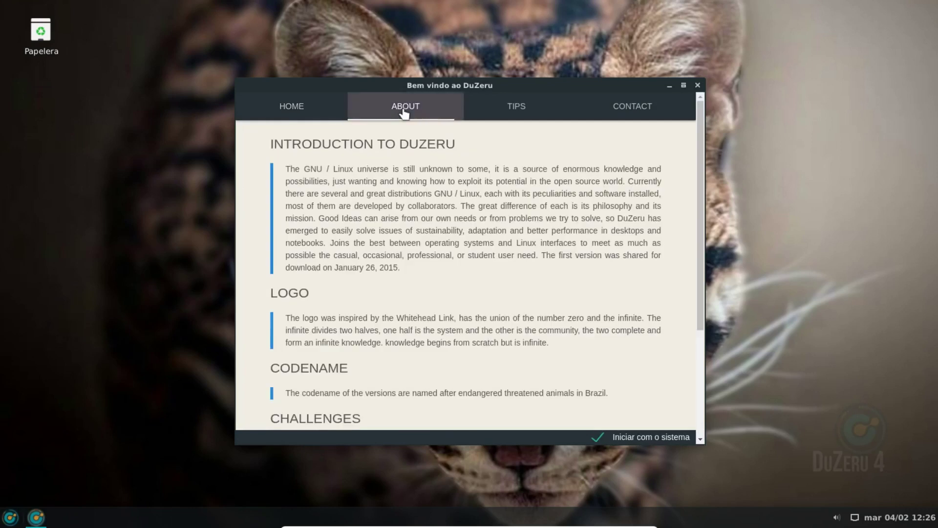
left_click(520, 110)
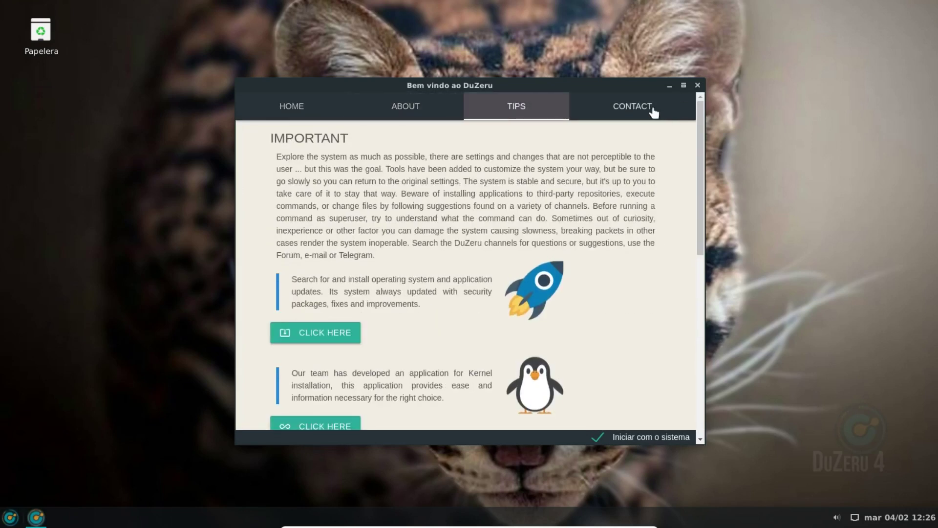
left_click(653, 111)
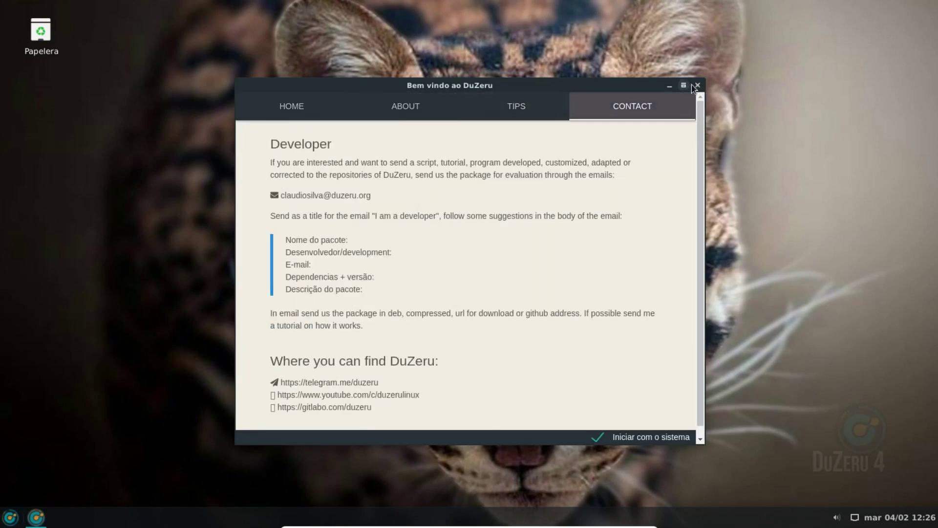
left_click(669, 85)
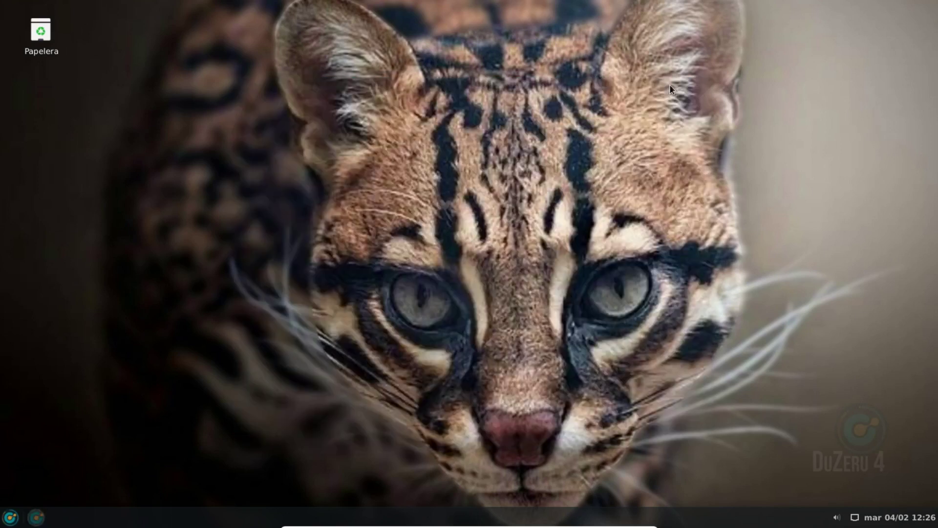
- Switch to Google Chrome and search Google for "duzeru os"
left_click(10, 517)
left_click(80, 254)
type("duzeru os")
key("Return")
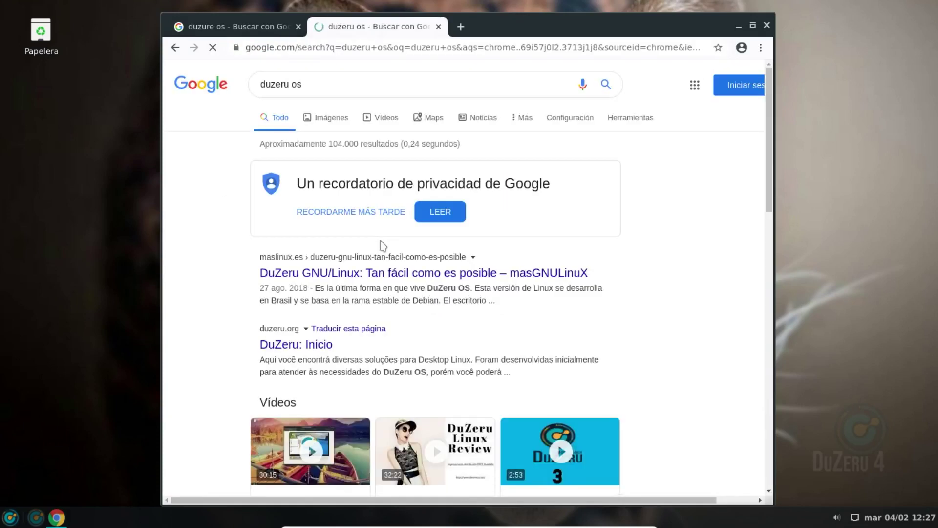
- Open the DuZeru website from the results in a maximized window, try translating it, and dismiss the Telegram chat to reveal the DuZeru OS specifications
left_click(299, 347)
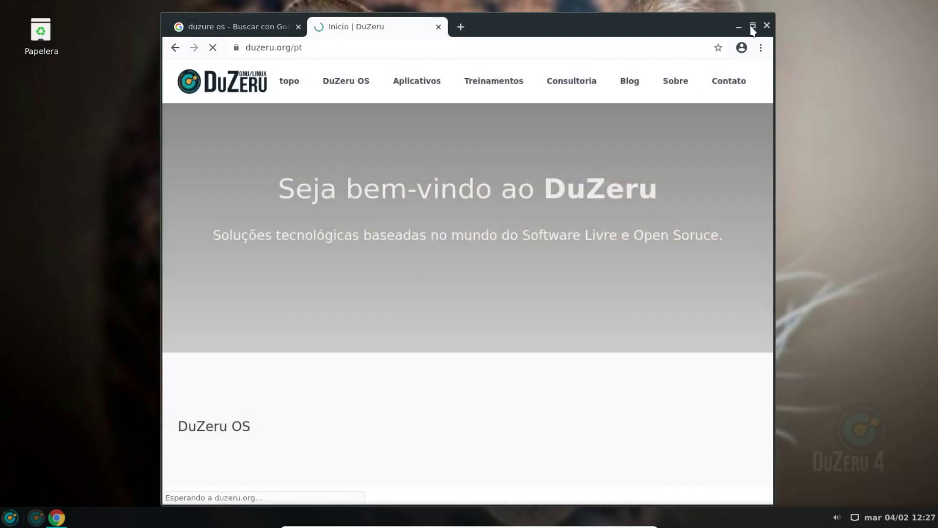
left_click(752, 25)
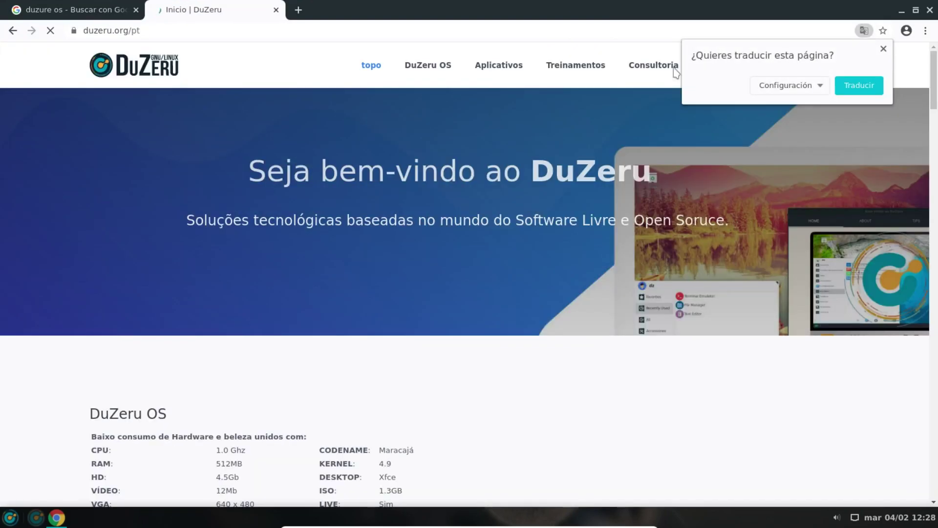
left_click(873, 89)
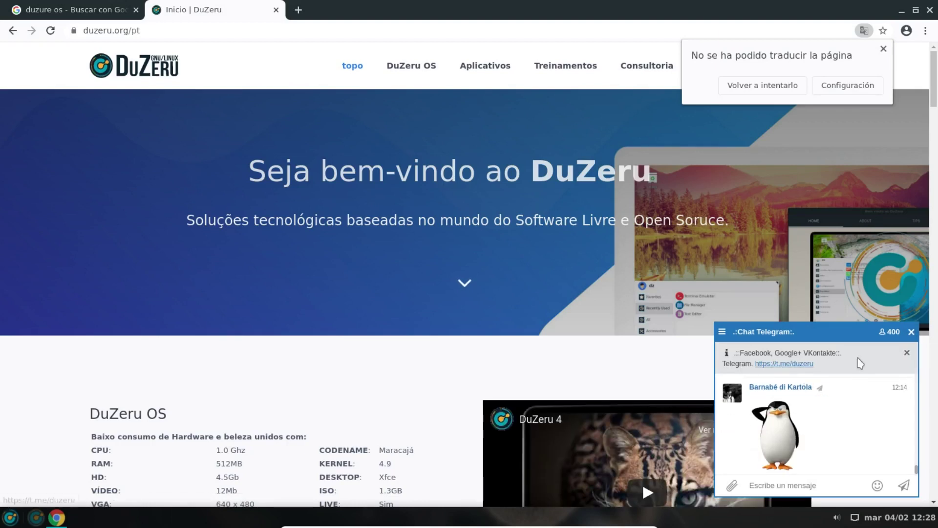
scroll(805, 371, "down", 2)
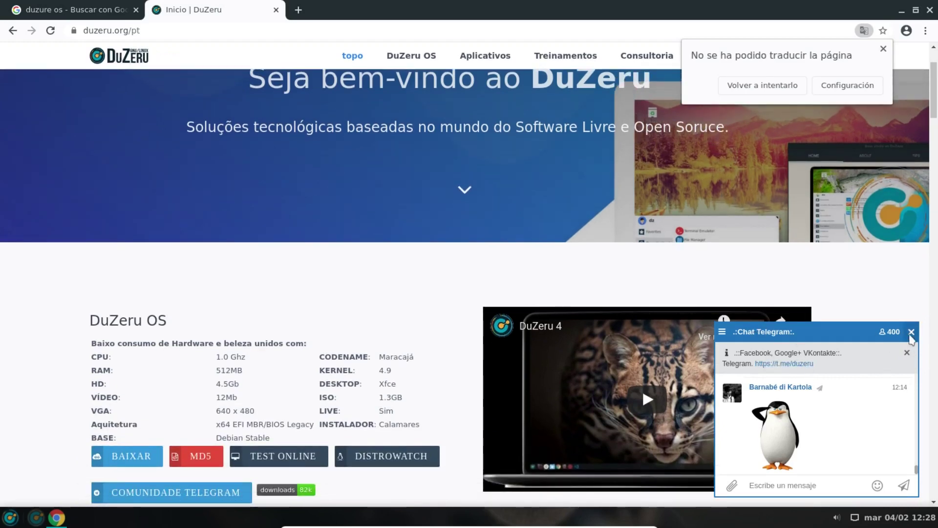
left_click(911, 331)
scroll(193, 239, "down", 1)
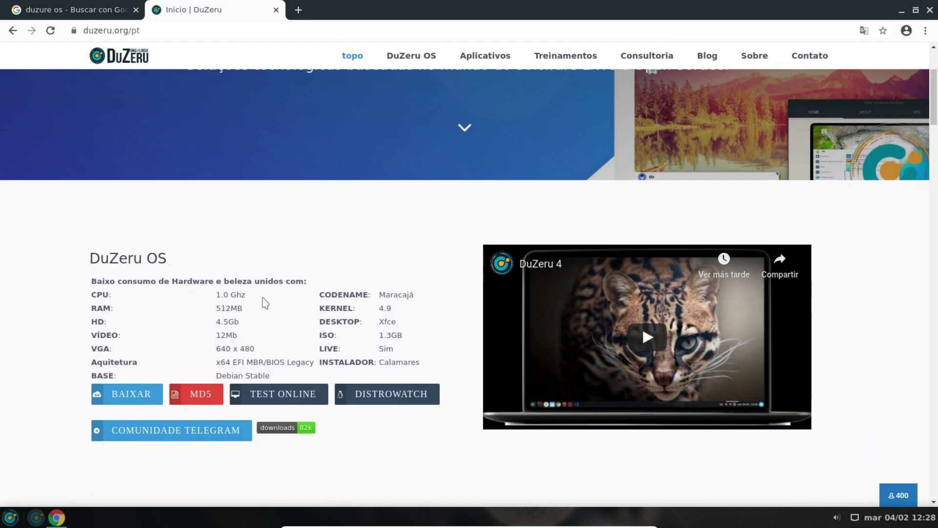
- Highlight the RAM, disk, video, architecture, kernel, desktop and ISO entries in the DuZeru OS specifications to go through them
double_click(218, 309)
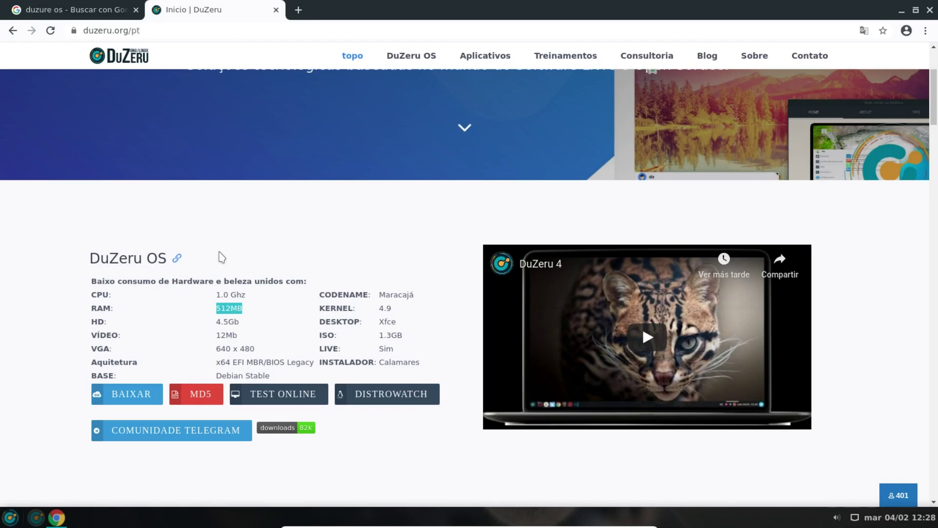
left_click(51, 295)
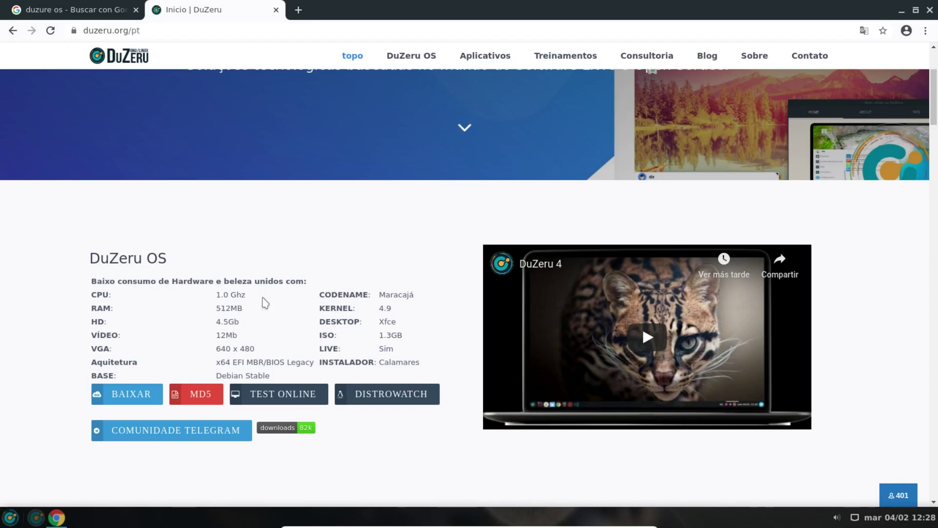
left_click_drag(218, 309, 240, 308)
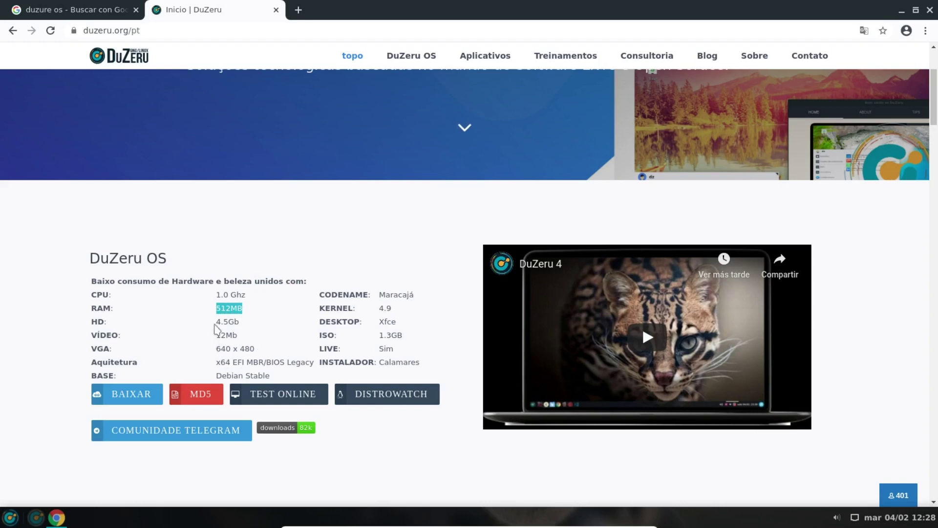
left_click_drag(215, 321, 245, 341)
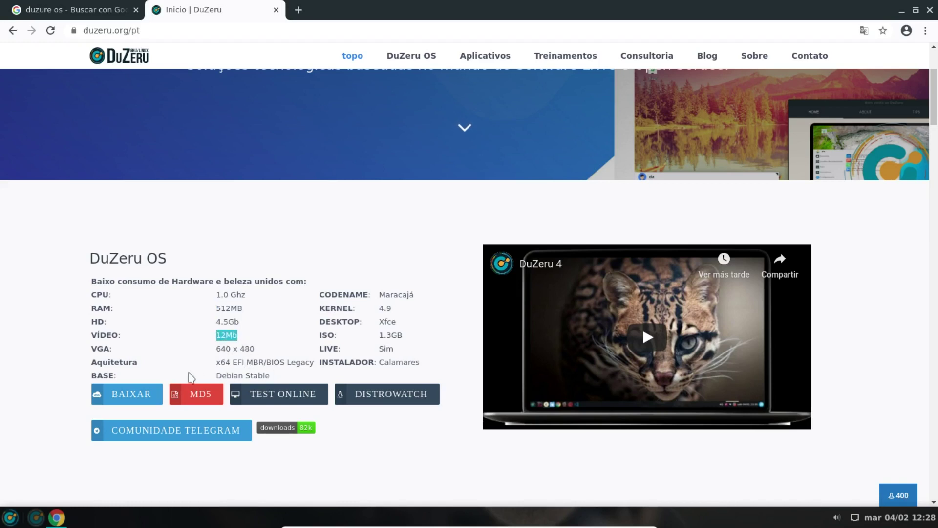
left_click_drag(217, 362, 314, 364)
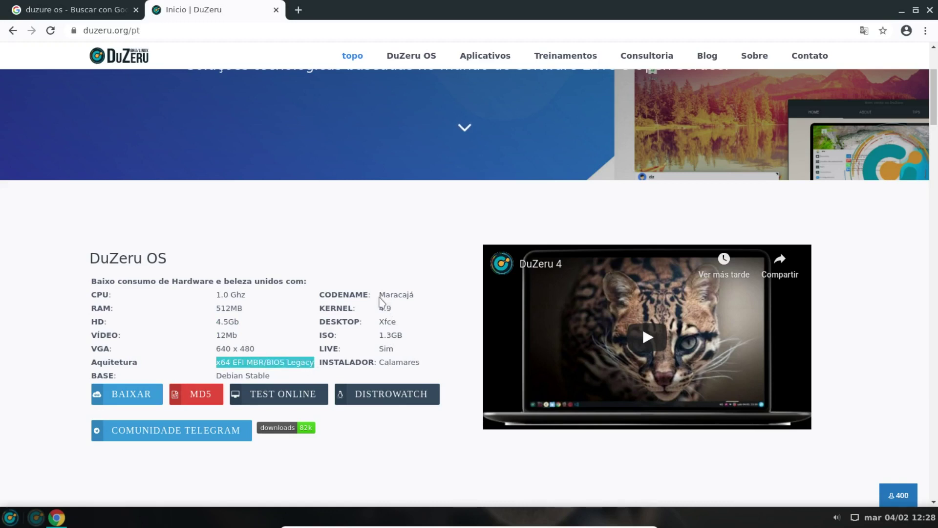
left_click_drag(379, 309, 404, 338)
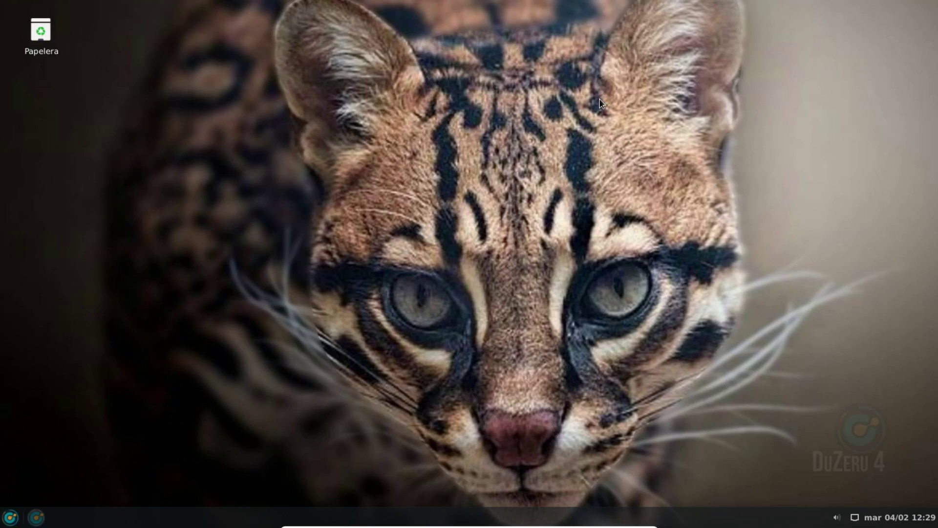
- Open the desktop folder in a new file manager window, open the desktop background settings, and move the settings window aside
right_click(508, 282)
key("Escape")
right_click(495, 282)
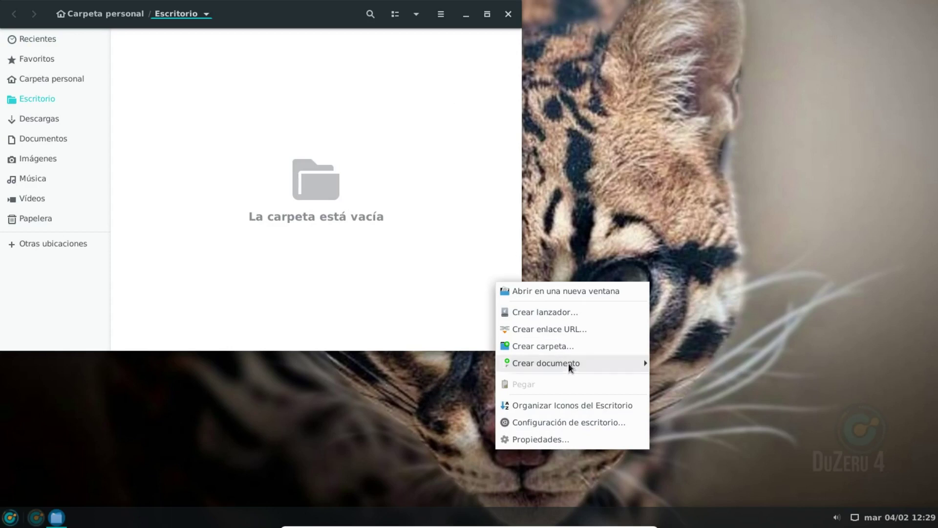
left_click(579, 428)
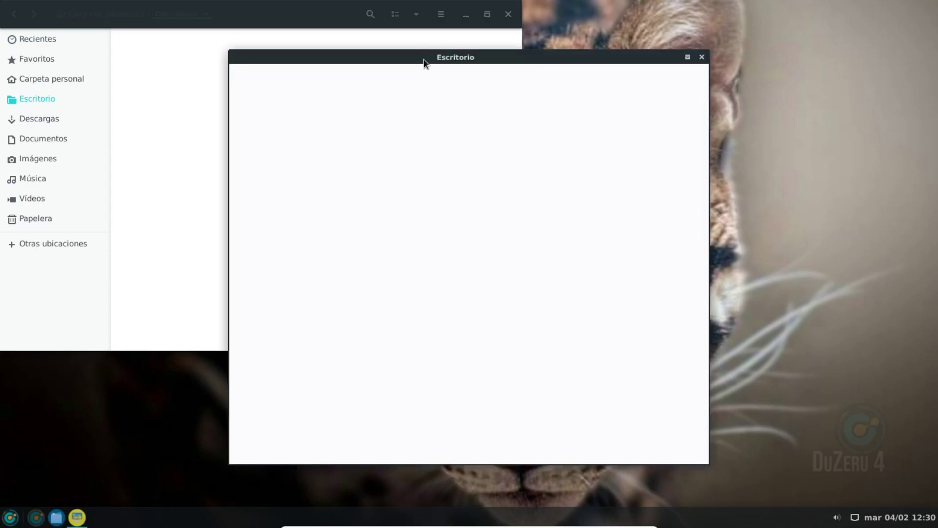
left_click_drag(424, 62, 612, 93)
- Check the file manager's version in its About dialog and close the dialog
left_click(281, 109)
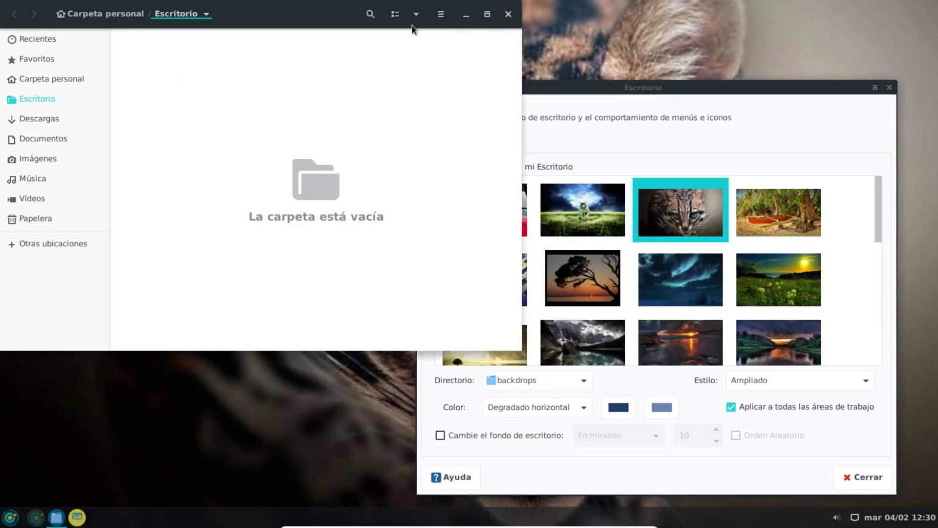
left_click(439, 17)
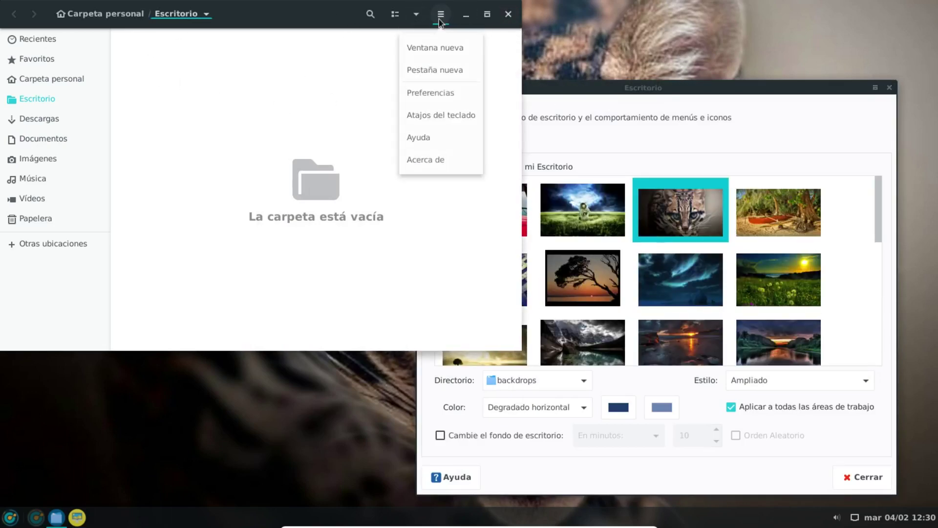
left_click(432, 164)
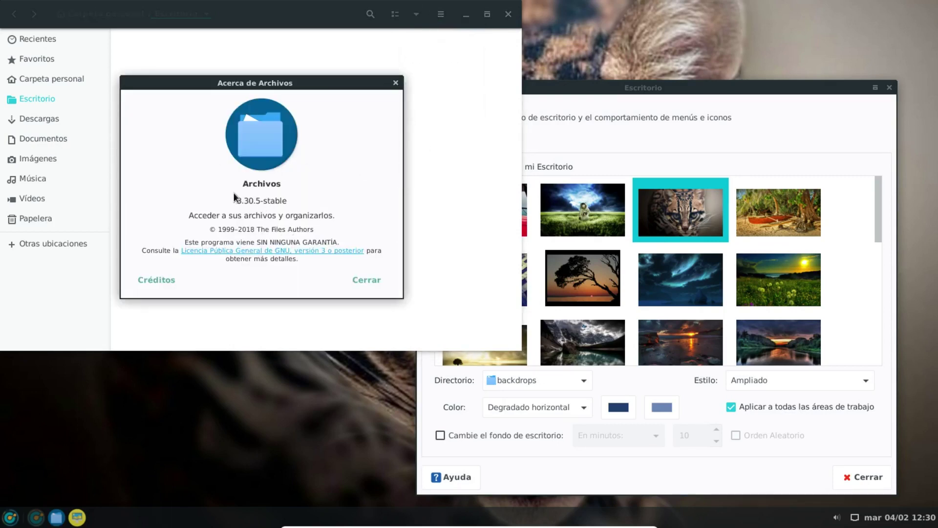
left_click_drag(237, 200, 261, 201)
left_click(372, 280)
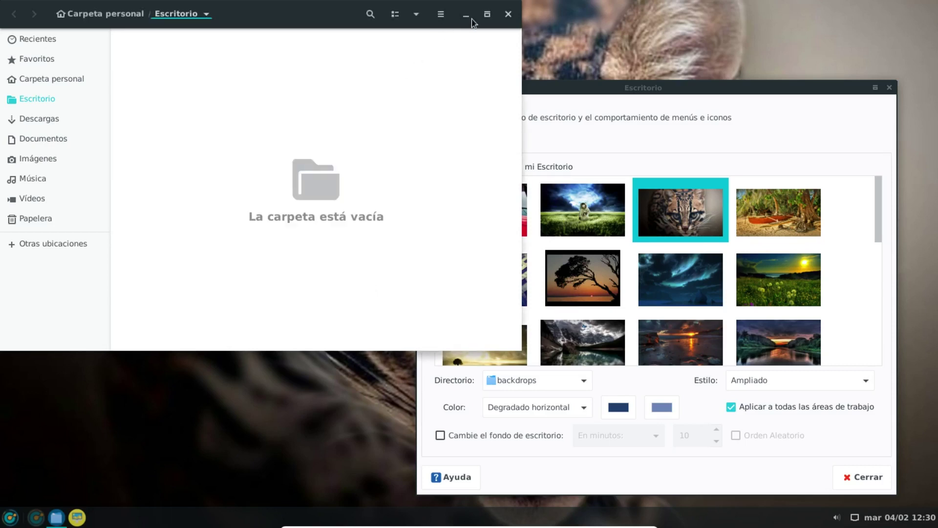
- Show the home folder in the file manager and enlarge its icons to 133%
left_click(66, 79)
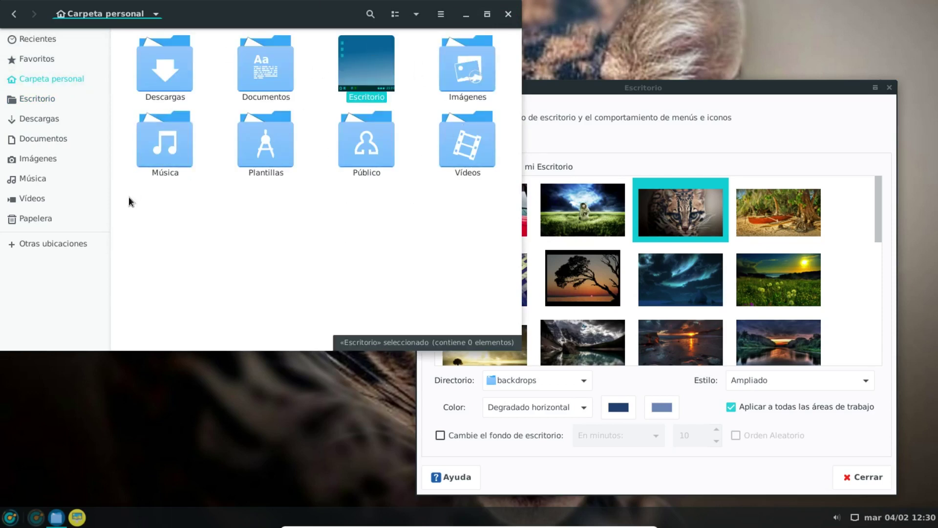
left_click(247, 209)
left_click(415, 15)
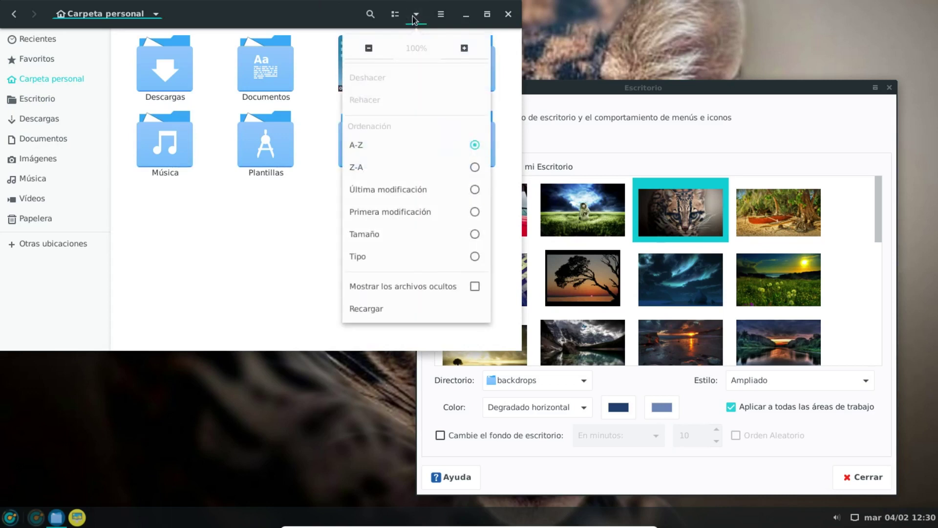
left_click(464, 48)
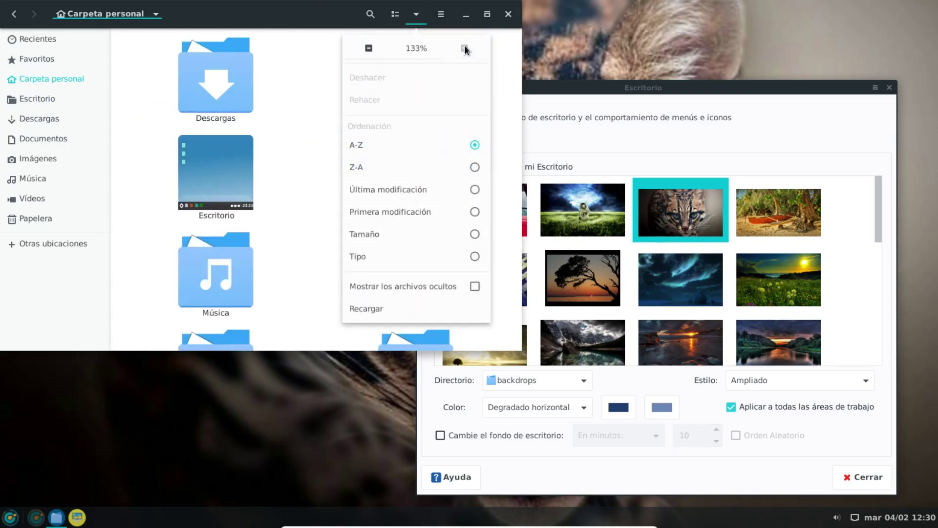
left_click(300, 208)
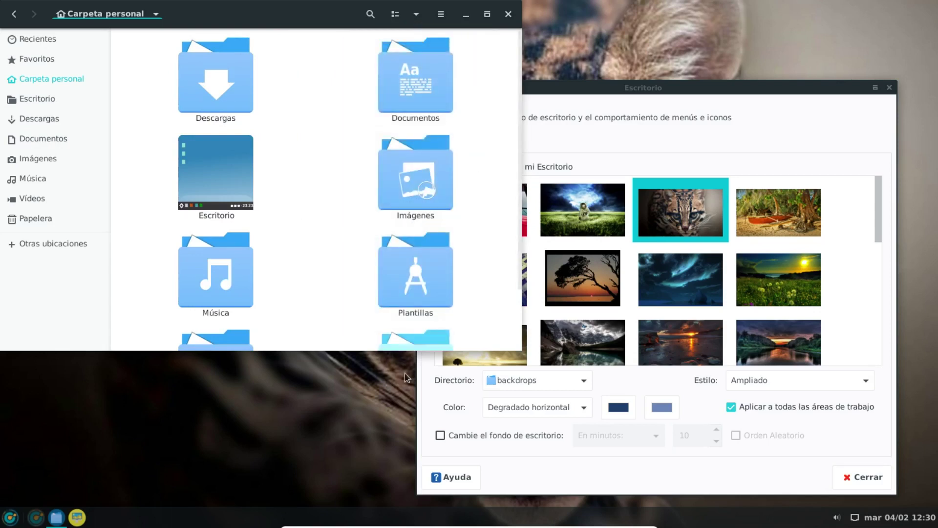
- Extend the file manager window downward to show all the home folders, and close it
left_click_drag(325, 350, 332, 472)
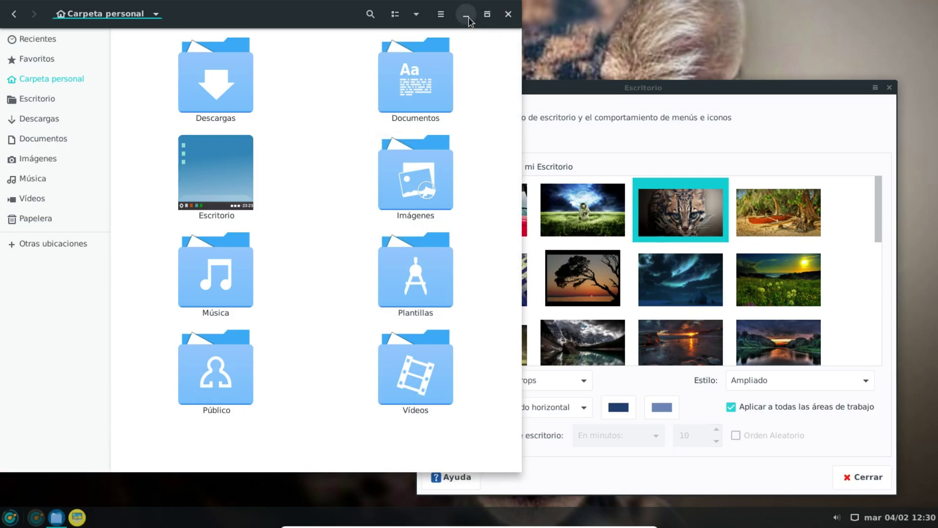
left_click(508, 14)
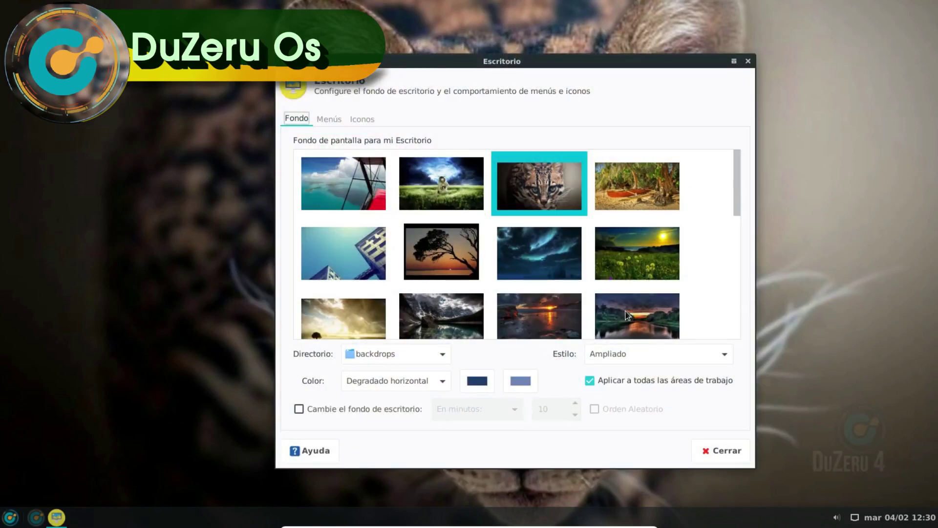
- Set the dandelion picture from the backdrops folder as the desktop wallpaper and close the desktop settings
scroll(569, 262, "down", 3)
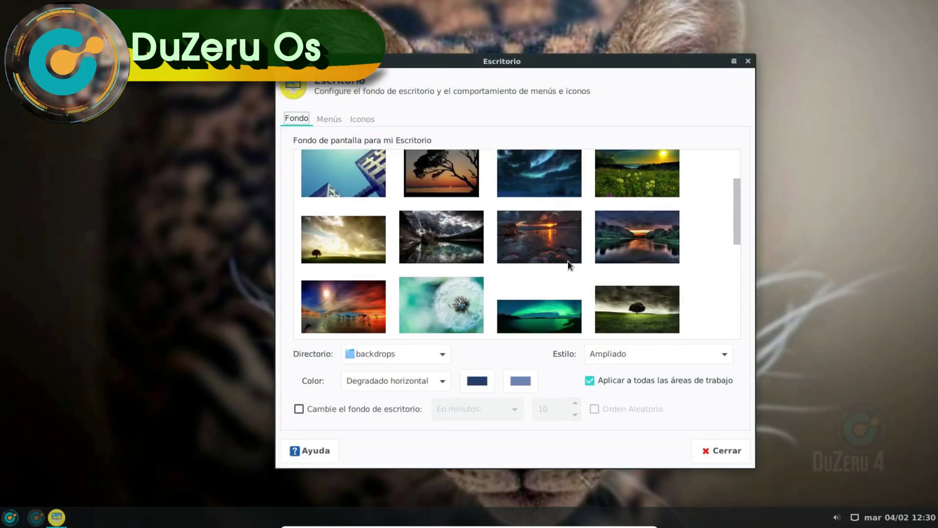
scroll(459, 284, "down", 2)
left_click(432, 268)
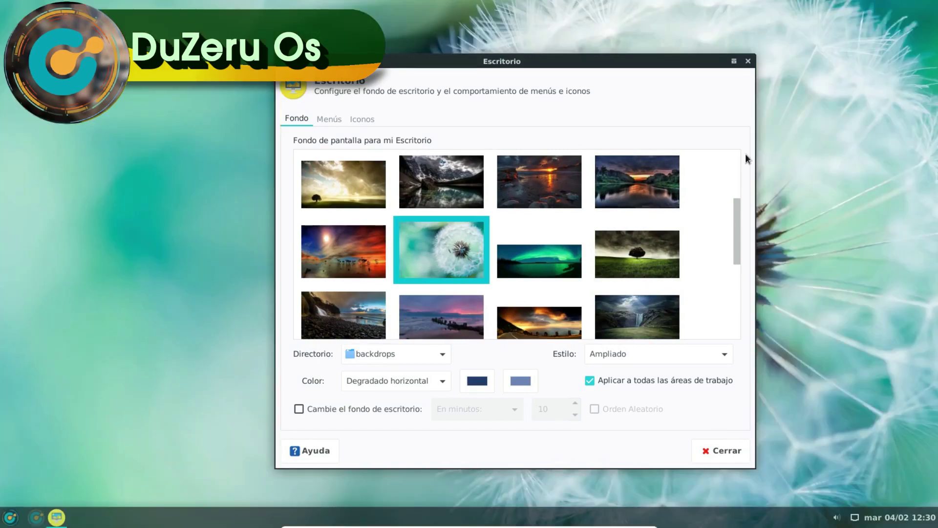
left_click(748, 61)
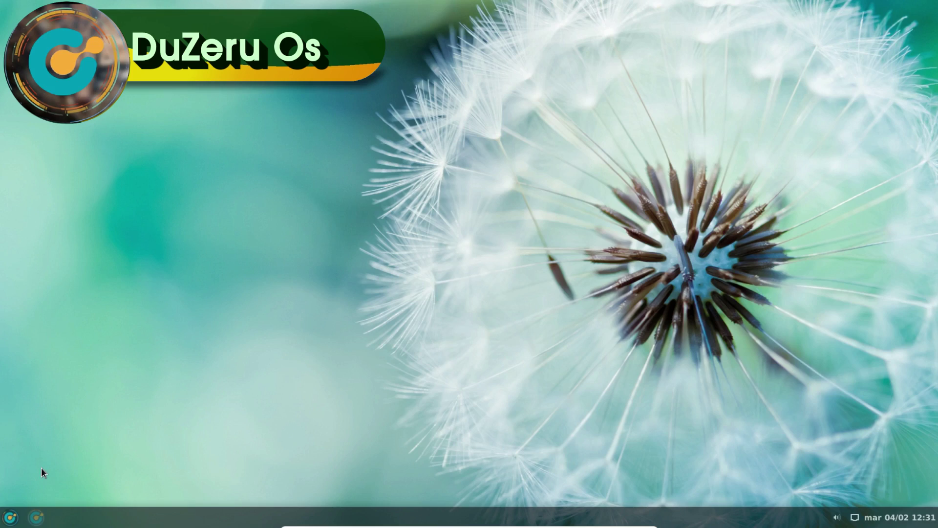
- Open the DuZeru Control Center and change the appearance style to Adapta-Nokto-Eta, closing the appearance settings
left_click(2, 524)
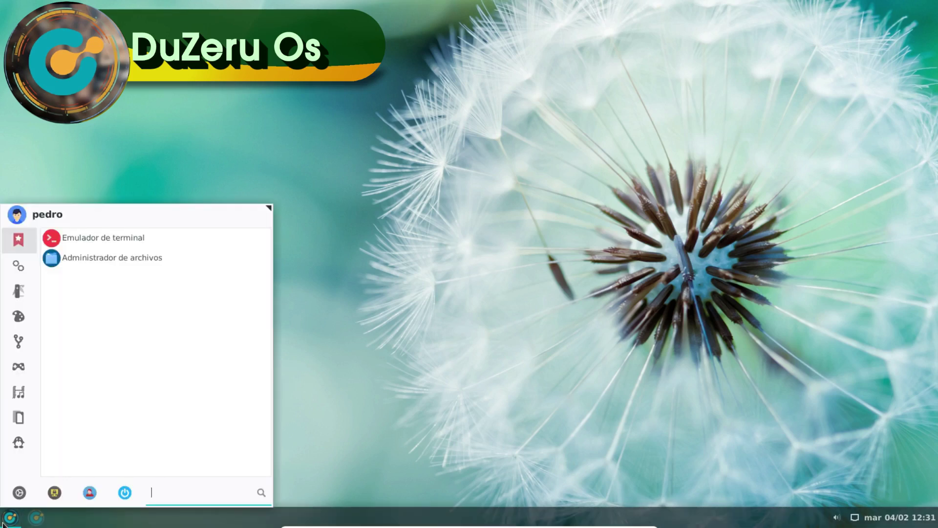
left_click(24, 299)
left_click(60, 318)
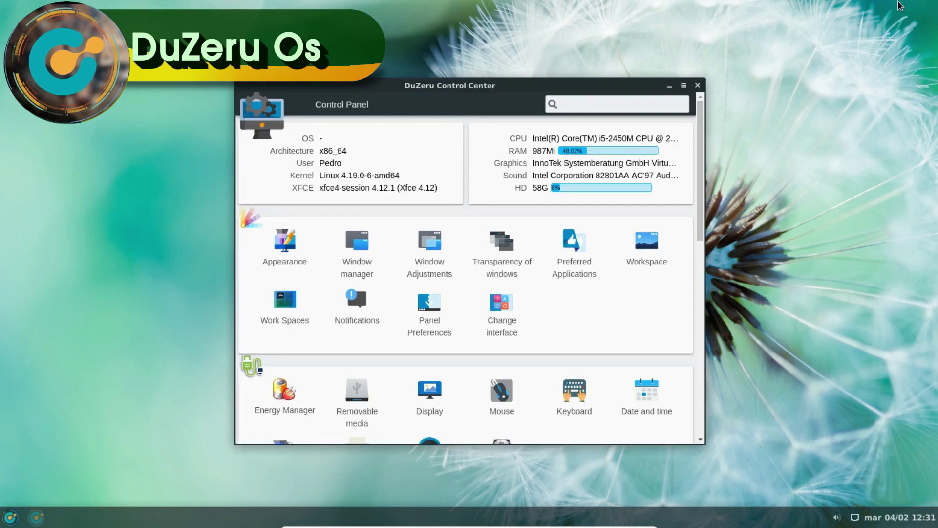
left_click(292, 236)
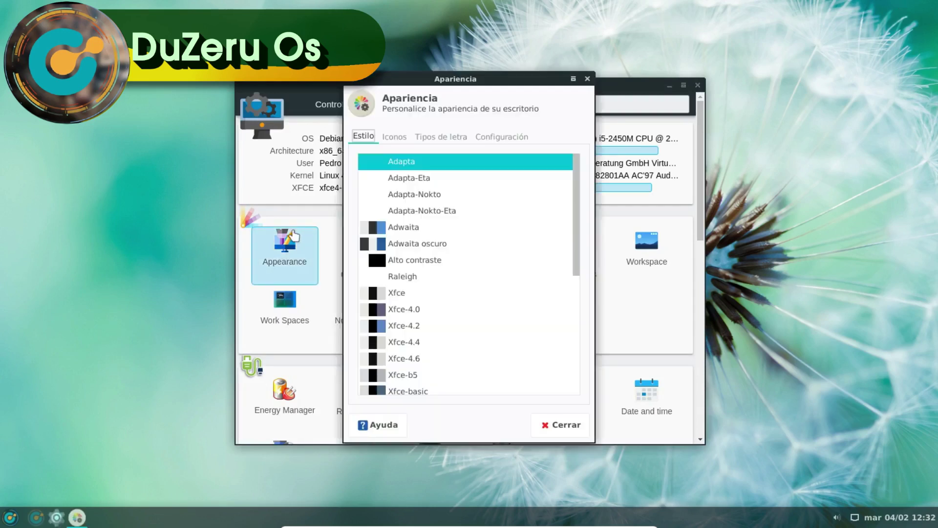
left_click(432, 210)
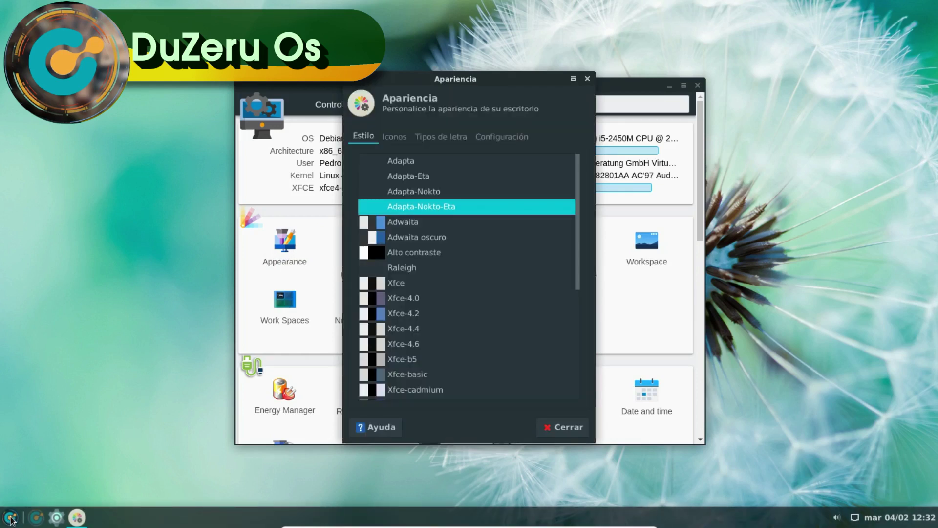
left_click(562, 427)
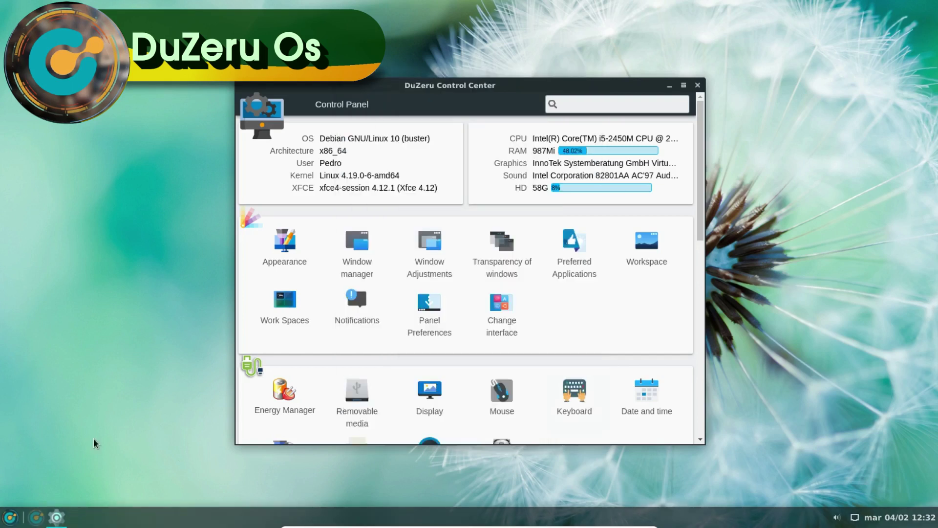
- Make the application menu taller and narrower, and show it again over the empty desktop
left_click(7, 520)
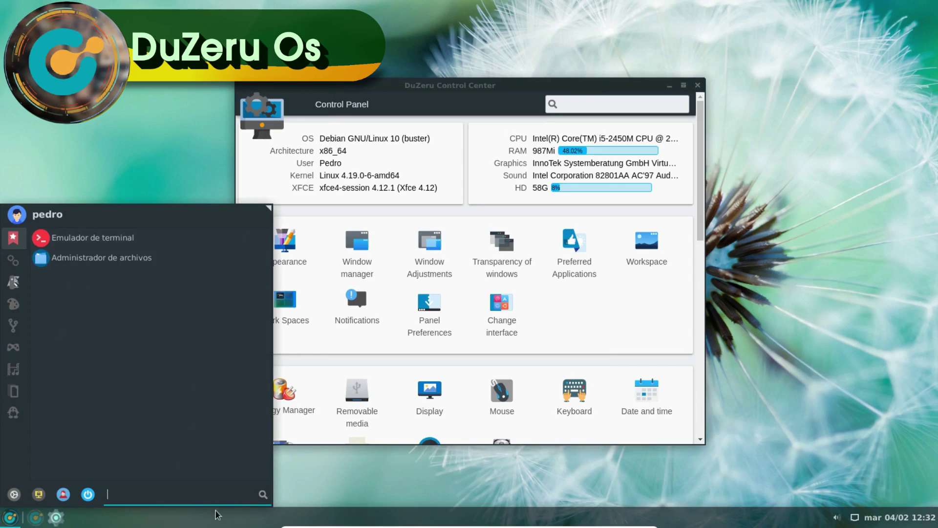
left_click_drag(268, 208, 214, 153)
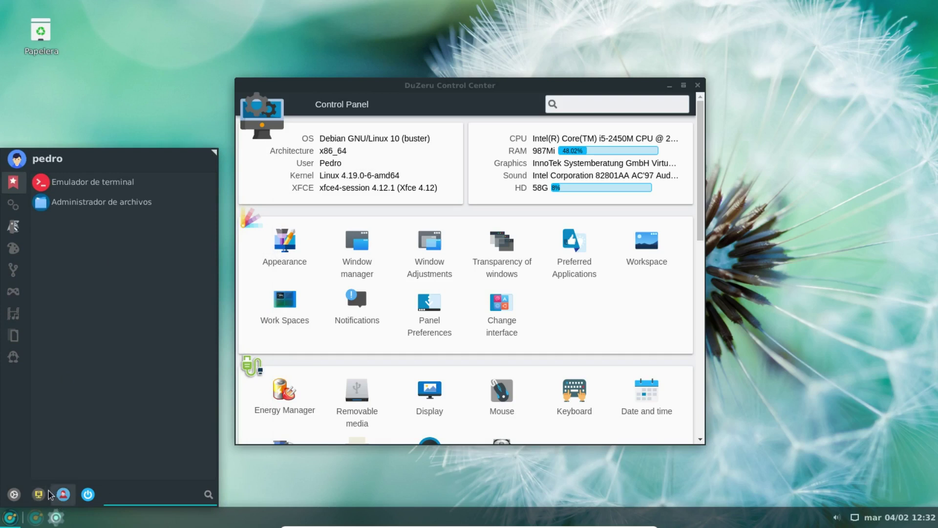
left_click(21, 494)
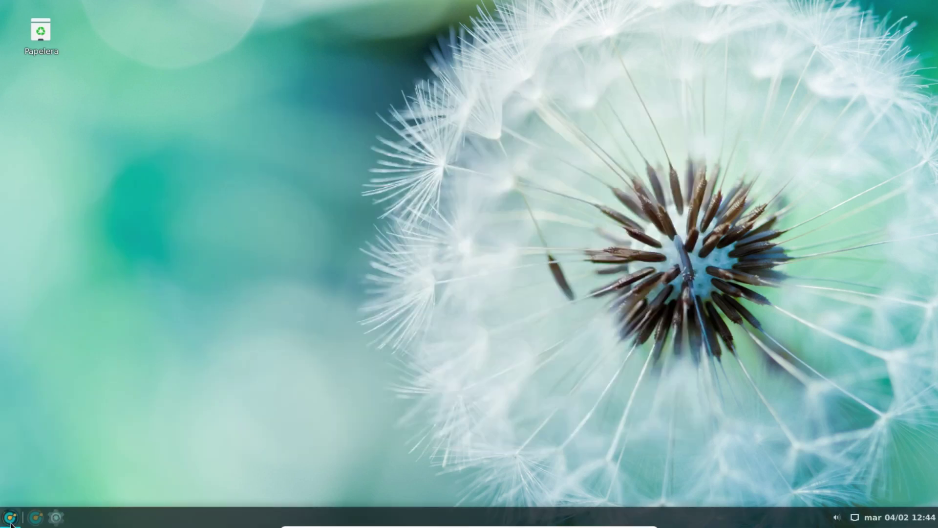
left_click(11, 520)
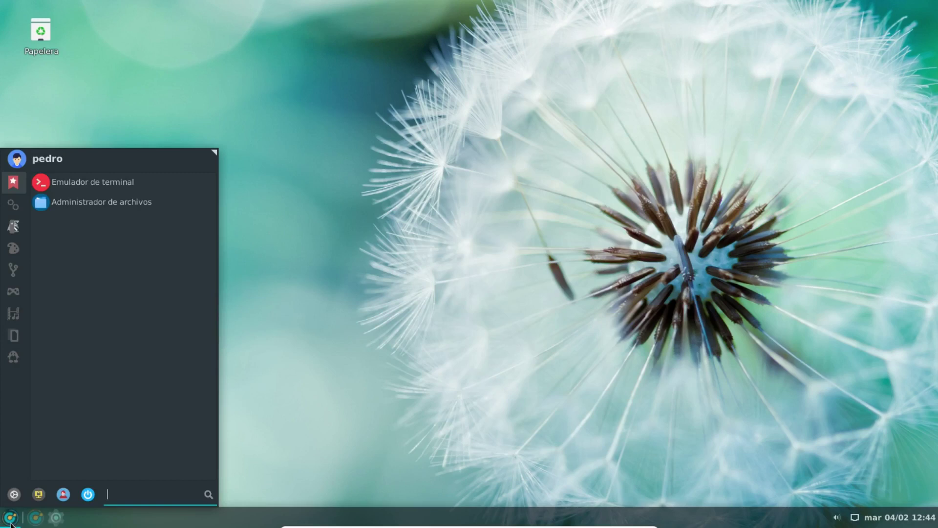
- Open the DuZeru Game Center and look through its Sega Genesis and Super Nintendo game lists
left_click(19, 294)
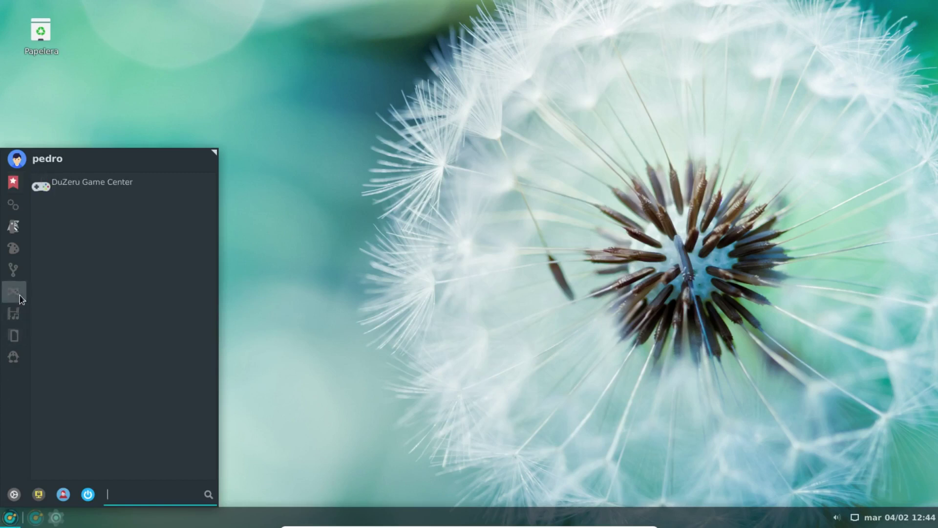
left_click(82, 187)
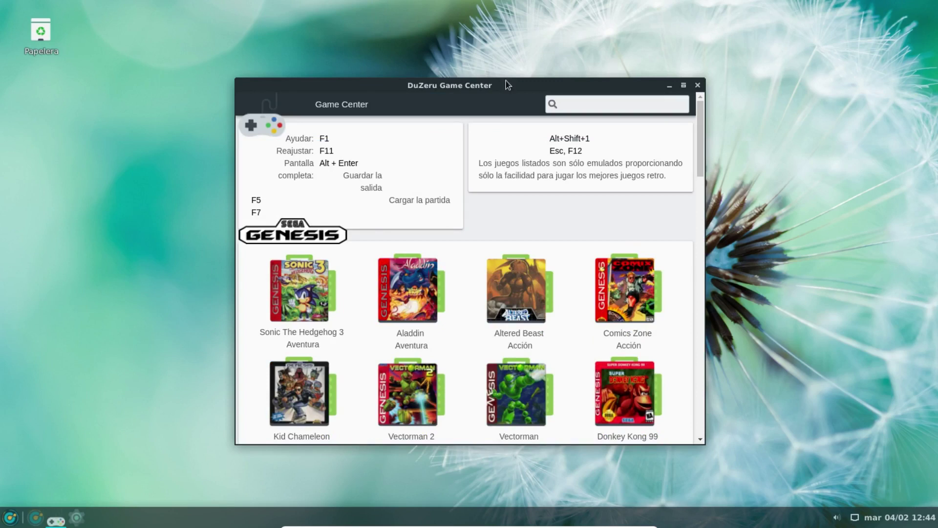
scroll(643, 226, "down", 3)
scroll(643, 227, "down", 12)
scroll(644, 227, "down", 10)
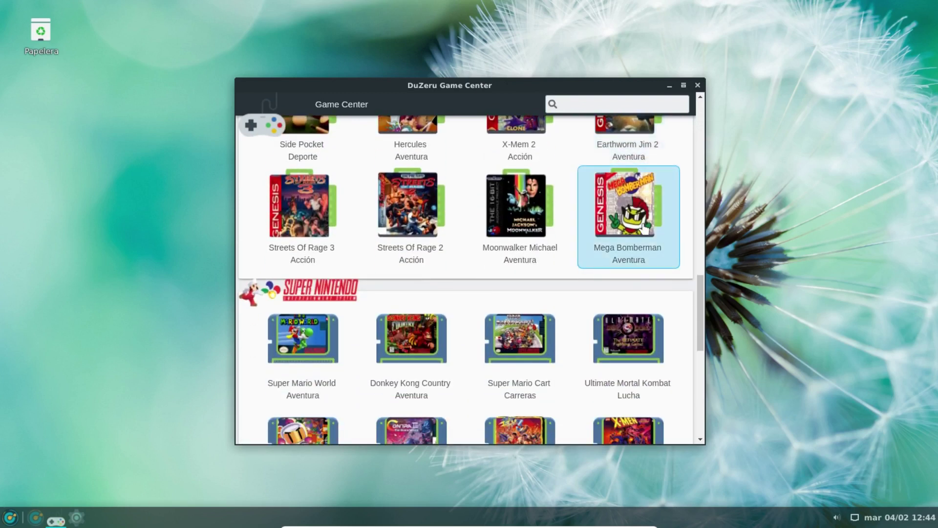
scroll(643, 227, "down", 4)
scroll(644, 227, "up", 7)
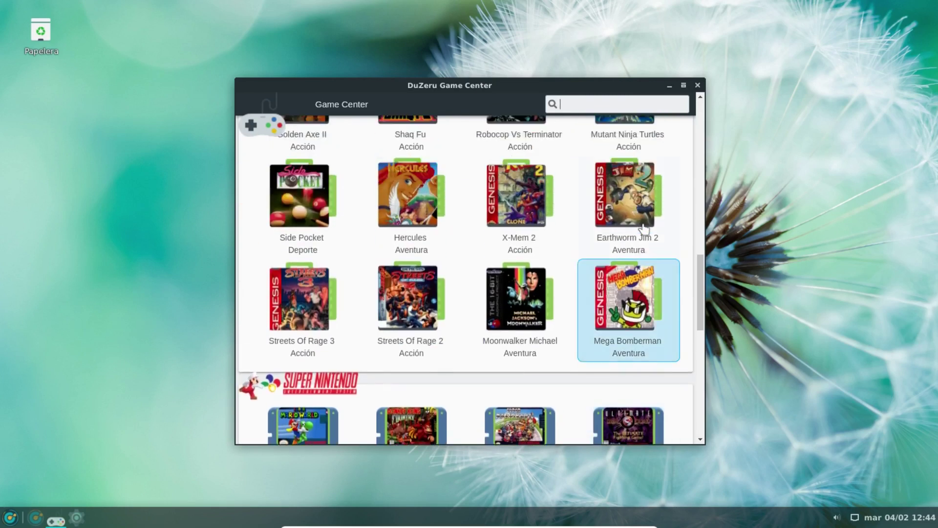
scroll(643, 227, "up", 14)
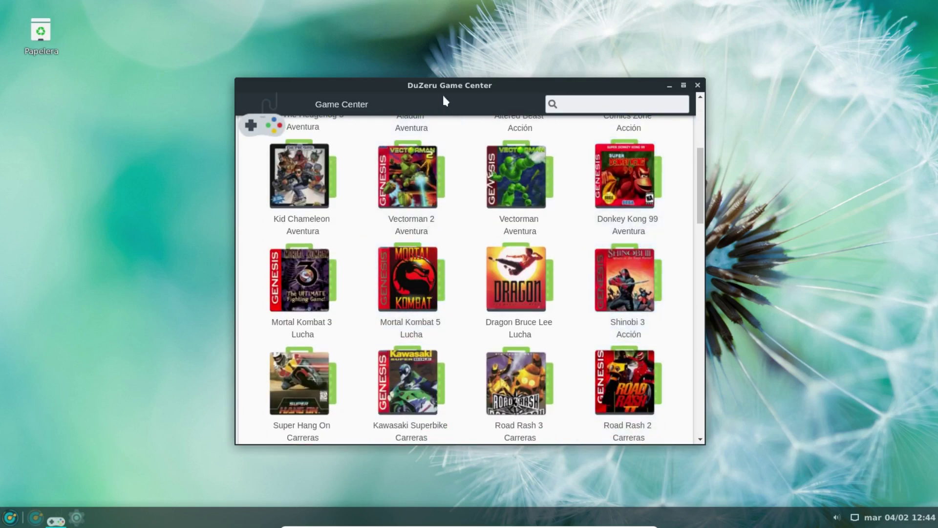
- Try out Mortal Kombat 5 from the Game Center, pausing and resuming the fight, and close both the game and the Game Center
left_click_drag(438, 90, 231, 24)
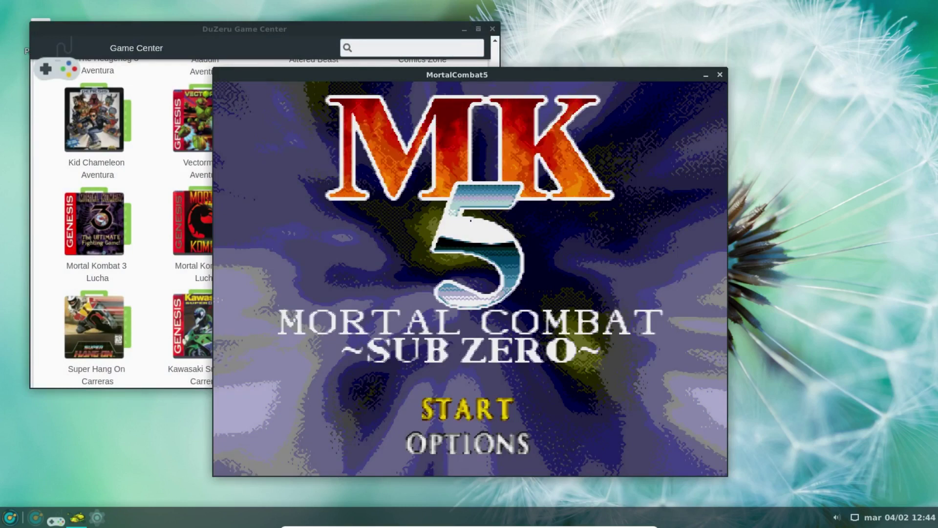
key("Return")
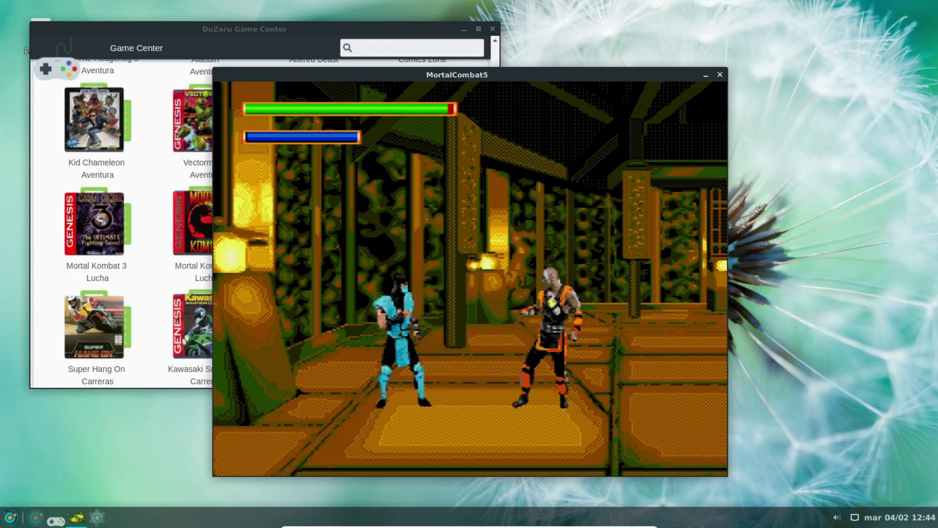
key("Return")
key("Return")
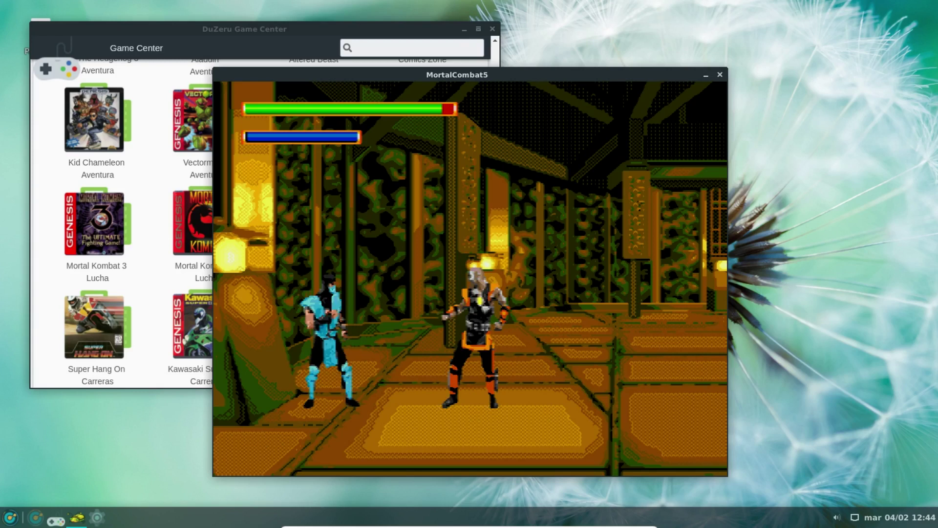
key("Return")
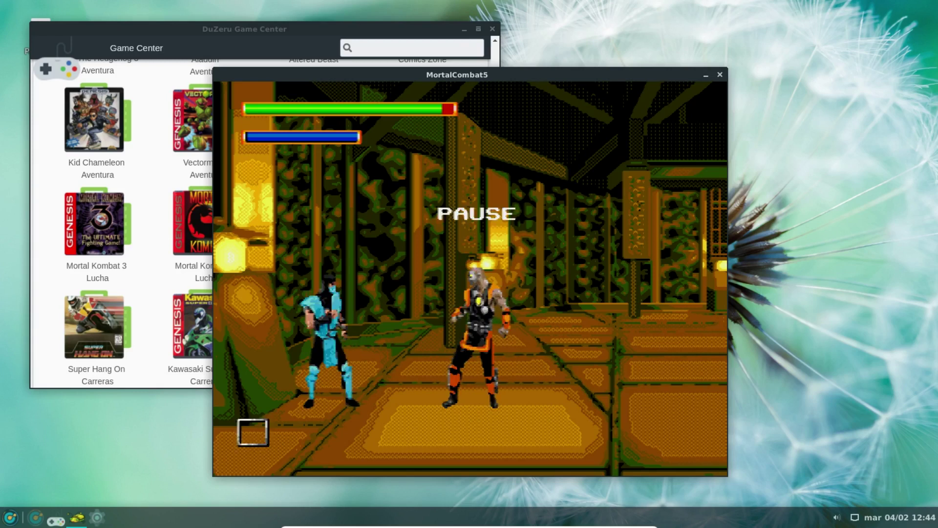
key("Return")
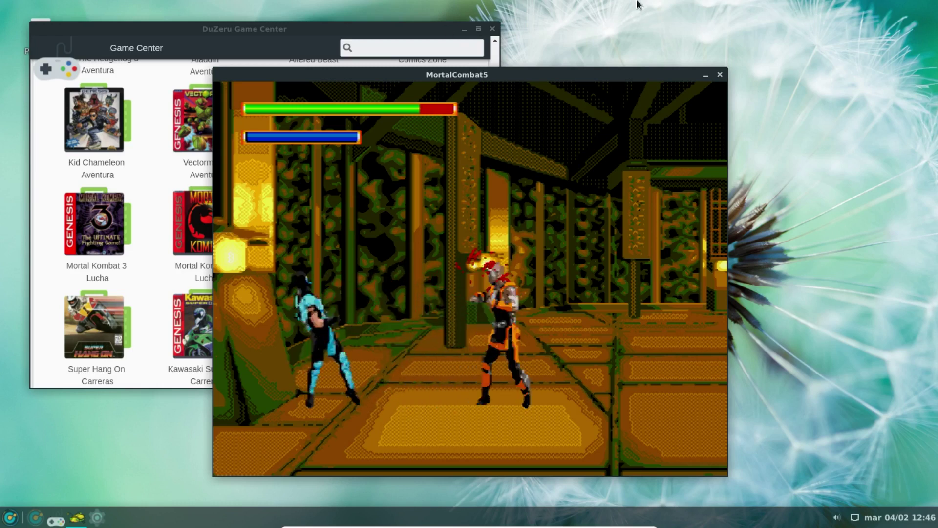
left_click(720, 75)
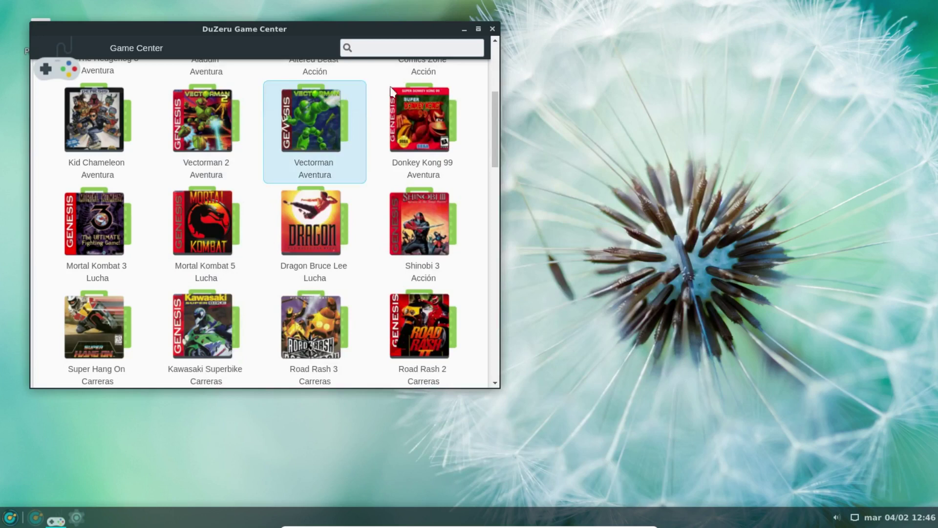
left_click(492, 29)
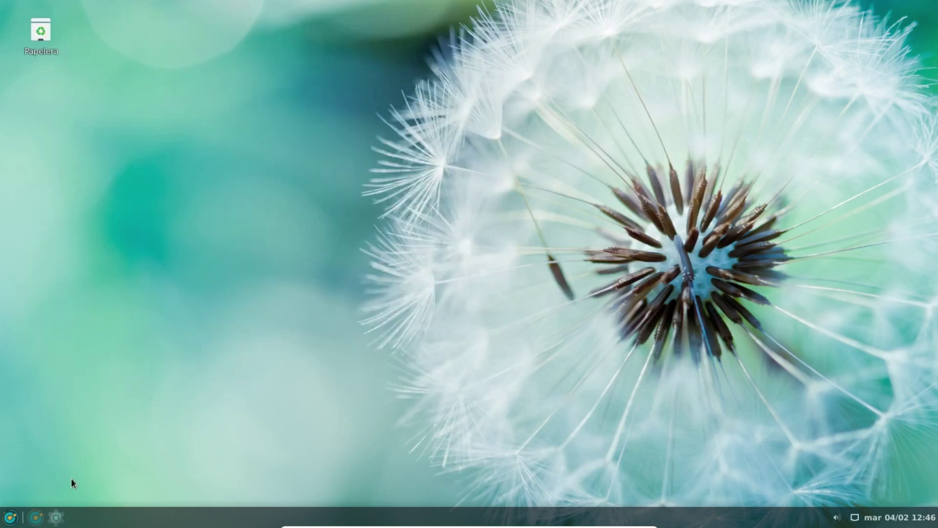